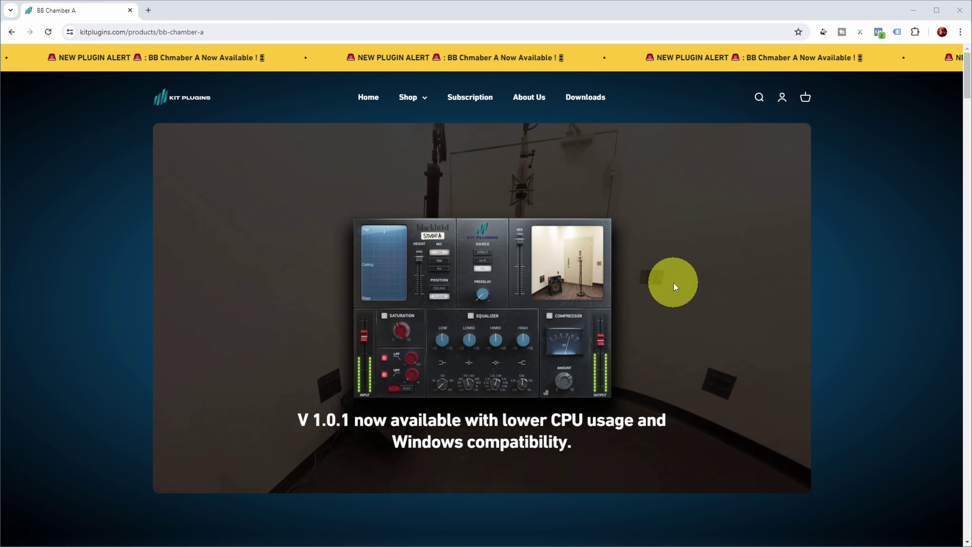
pyautogui.scroll(-6, 672, 282)
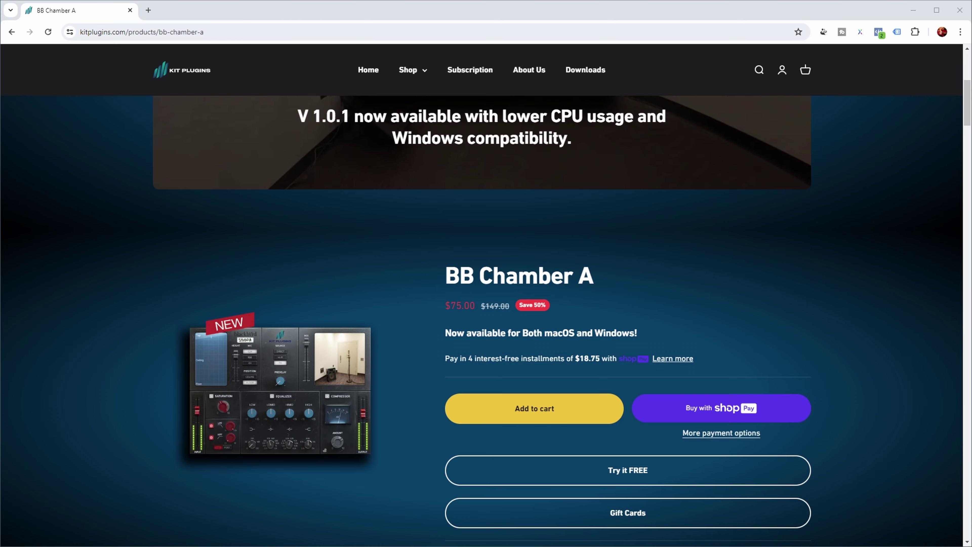
pyautogui.scroll(-10, 486, 273)
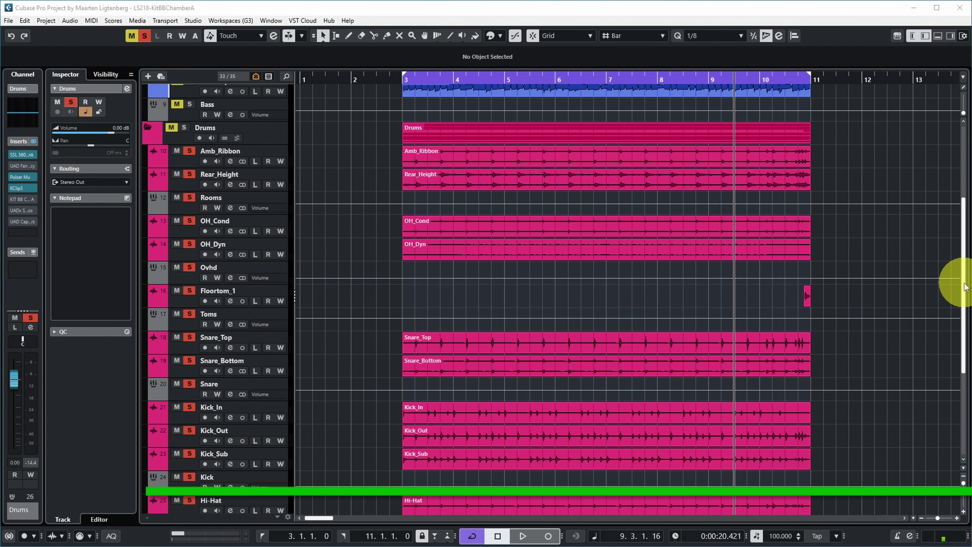
pyautogui.moveTo(964, 287); pyautogui.dragTo(968, 139)
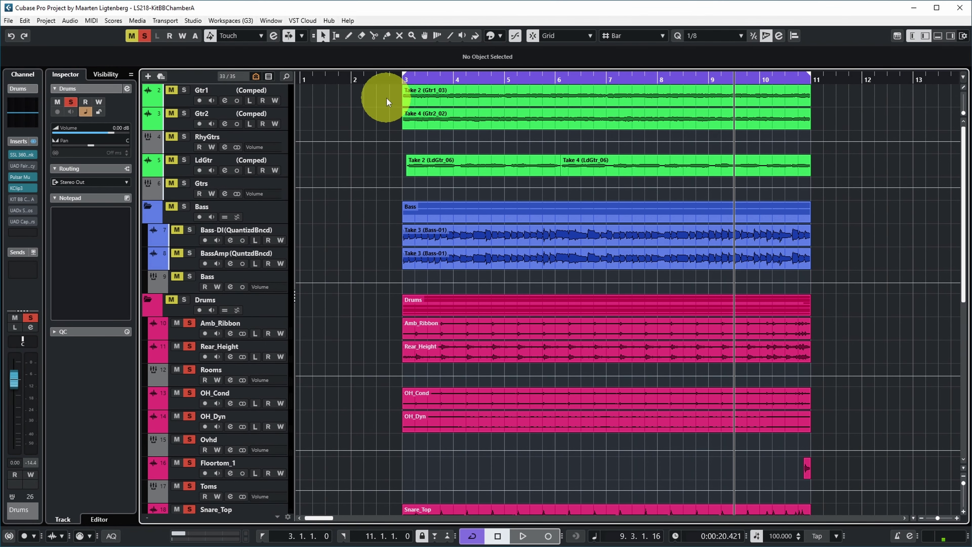
pyautogui.moveTo(963, 150); pyautogui.dragTo(964, 215)
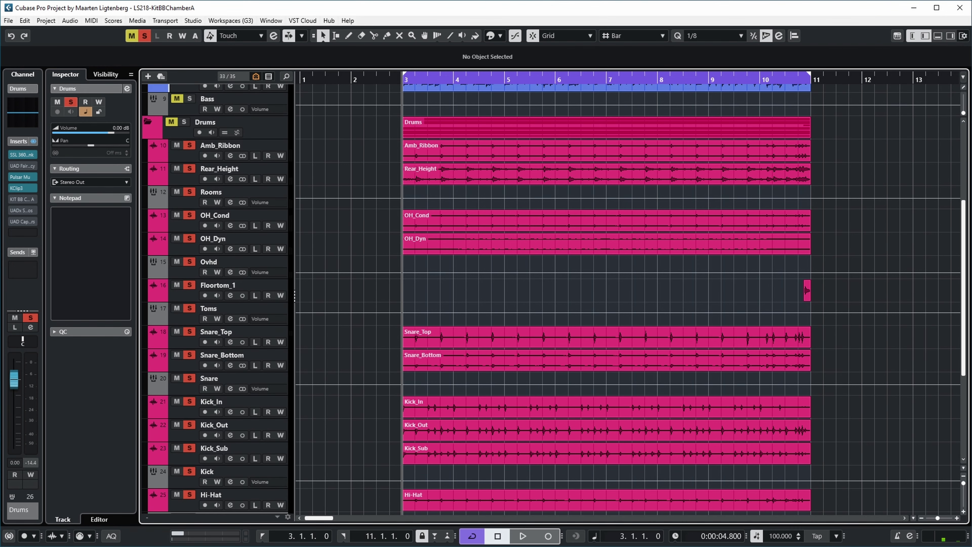
pyautogui.press('space')
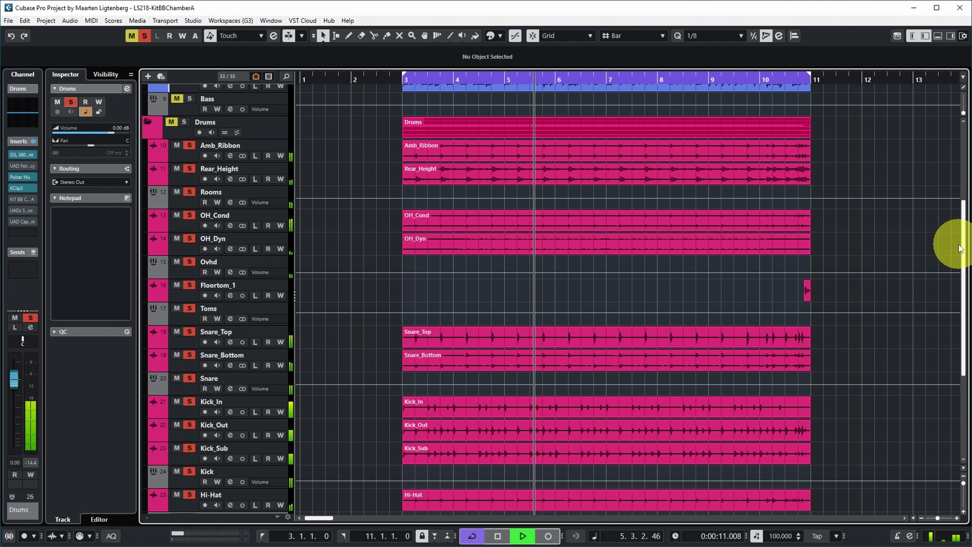
pyautogui.press('space')
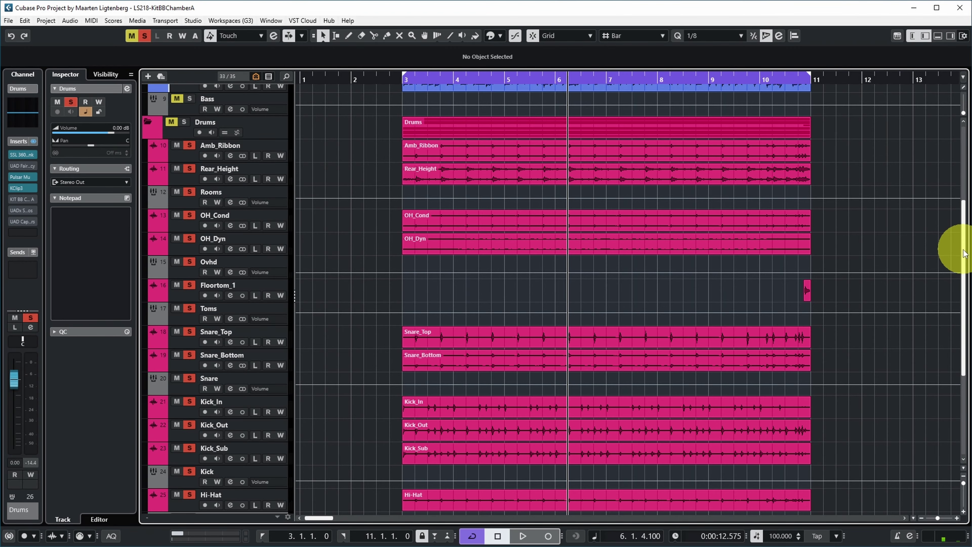
# Pull the Rooms channel fader down to -oo dB while the drums play
pyautogui.click(429, 197)
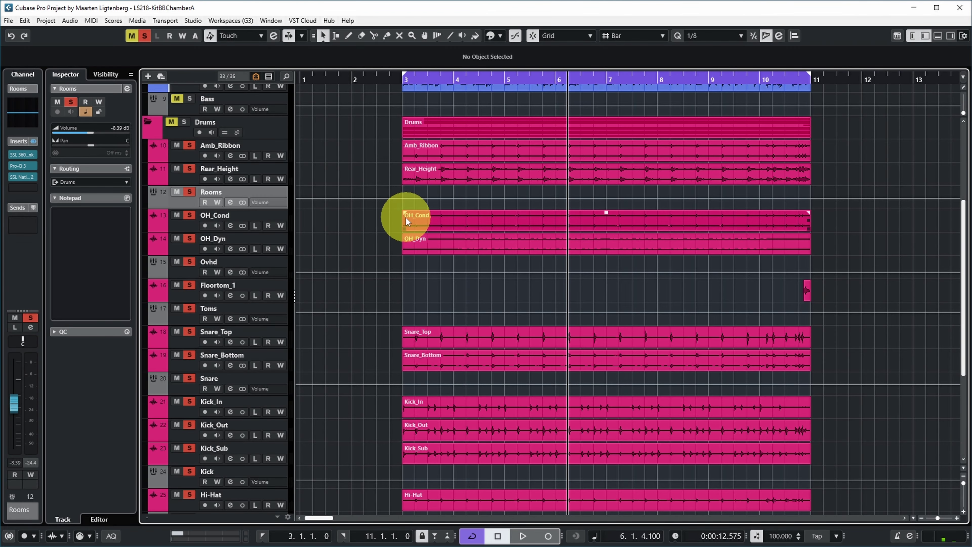
pyautogui.press('space')
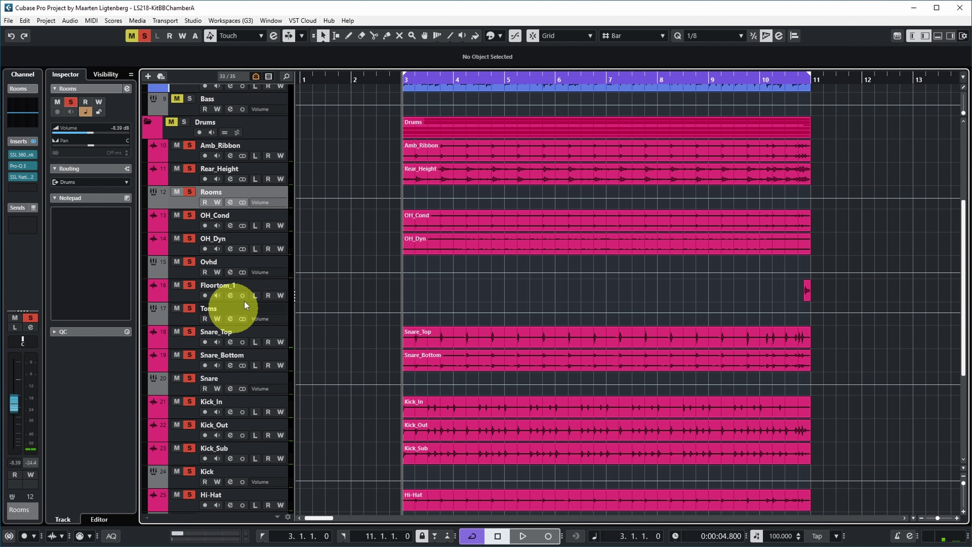
pyautogui.press('space')
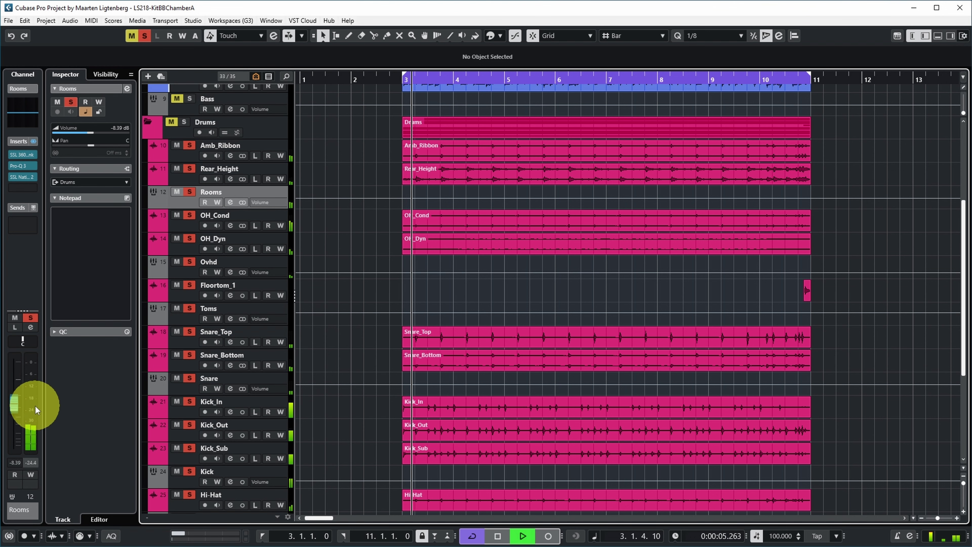
pyautogui.moveTo(13, 408); pyautogui.dragTo(26, 481)
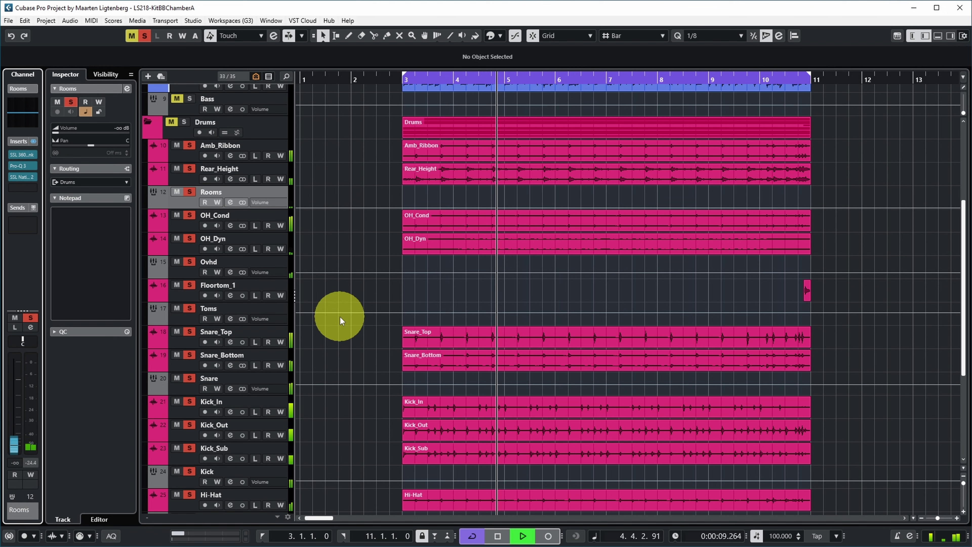
pyautogui.press('space')
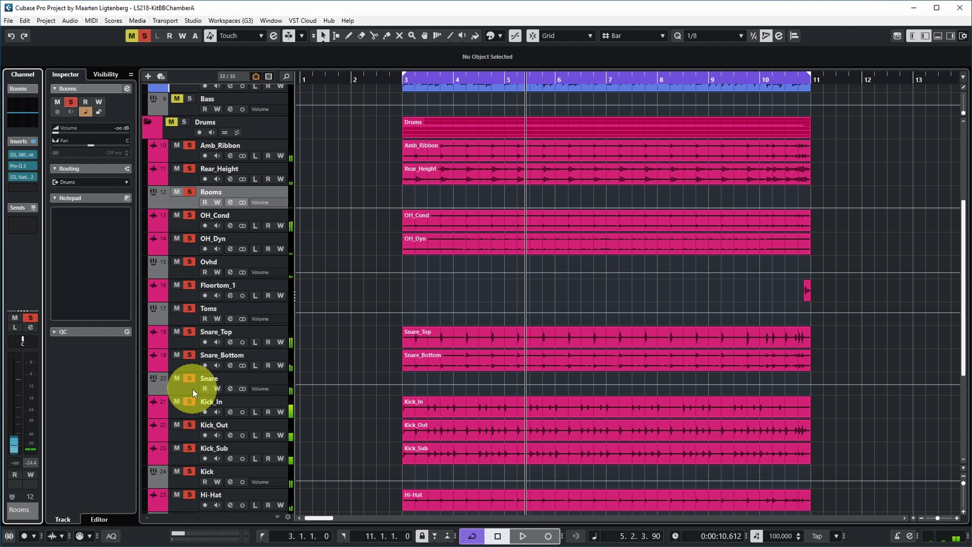
# Select the Snare track, switch on its SnareRvb send, and audition the drums from bar 3
pyautogui.click(191, 388)
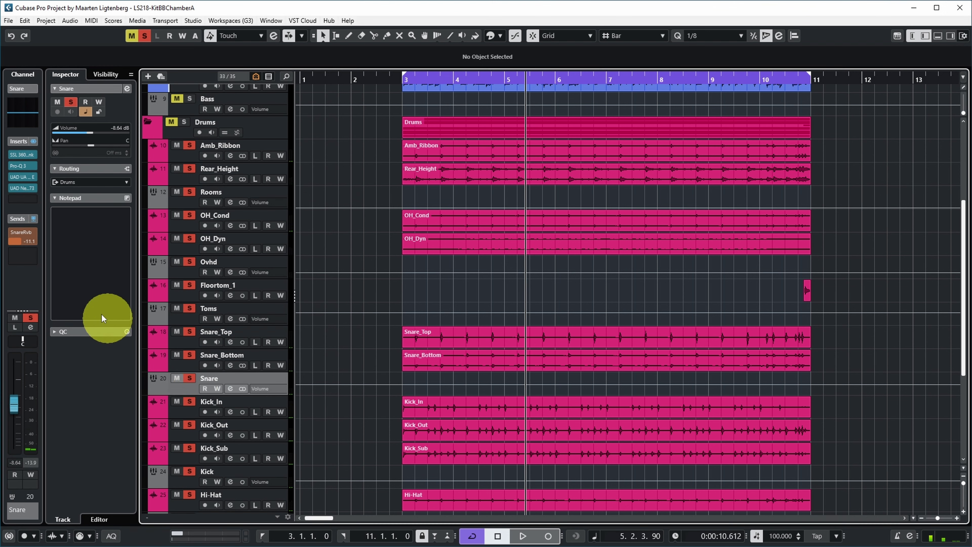
pyautogui.moveTo(14, 238)
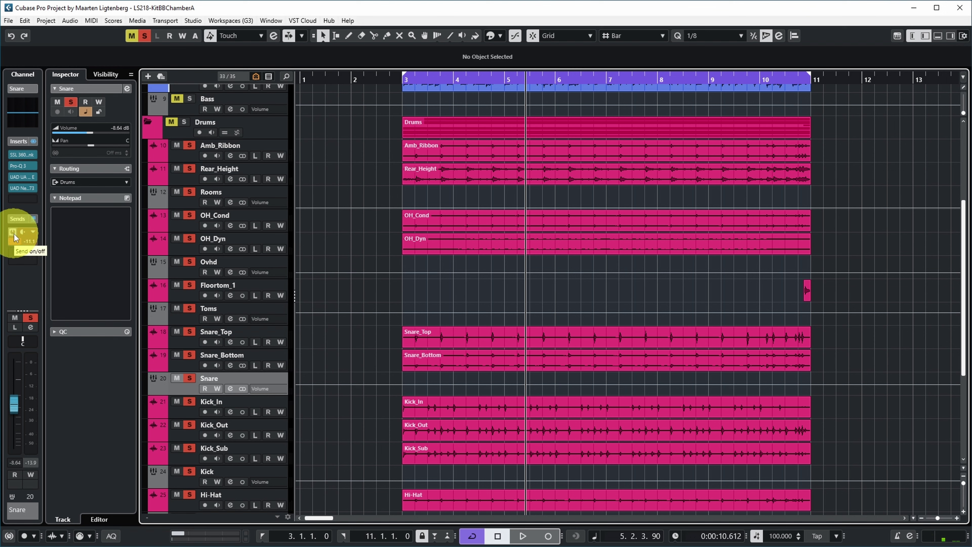
pyautogui.press('space')
pyautogui.click(14, 237)
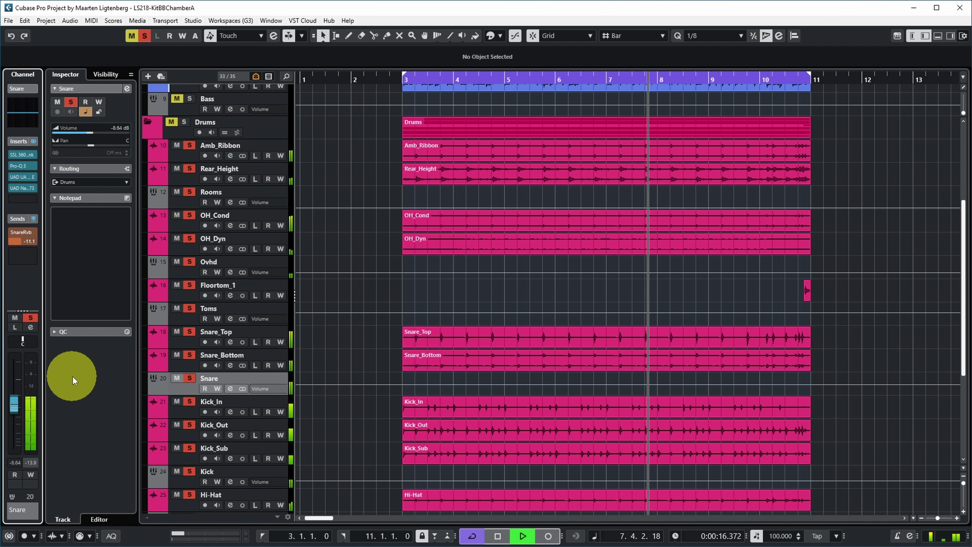
pyautogui.press('space')
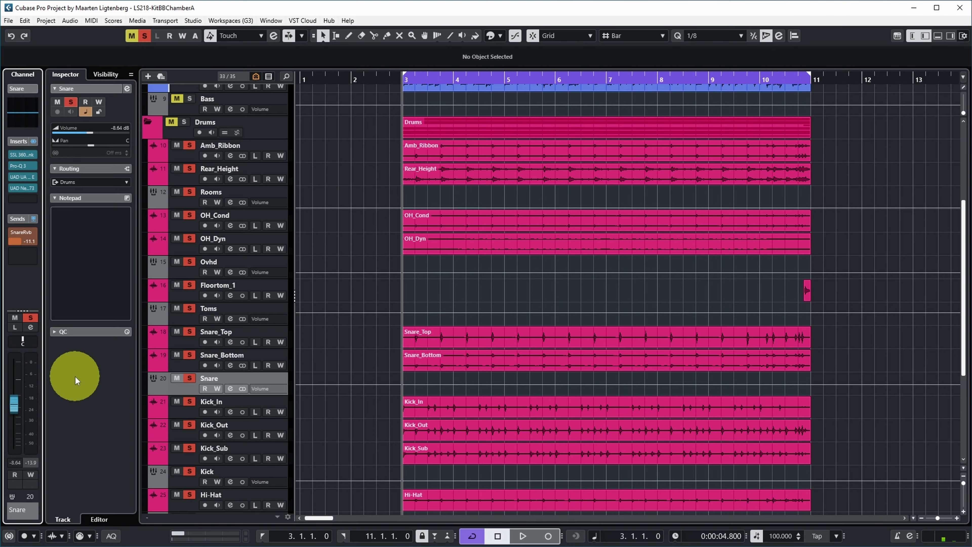
pyautogui.press('space')
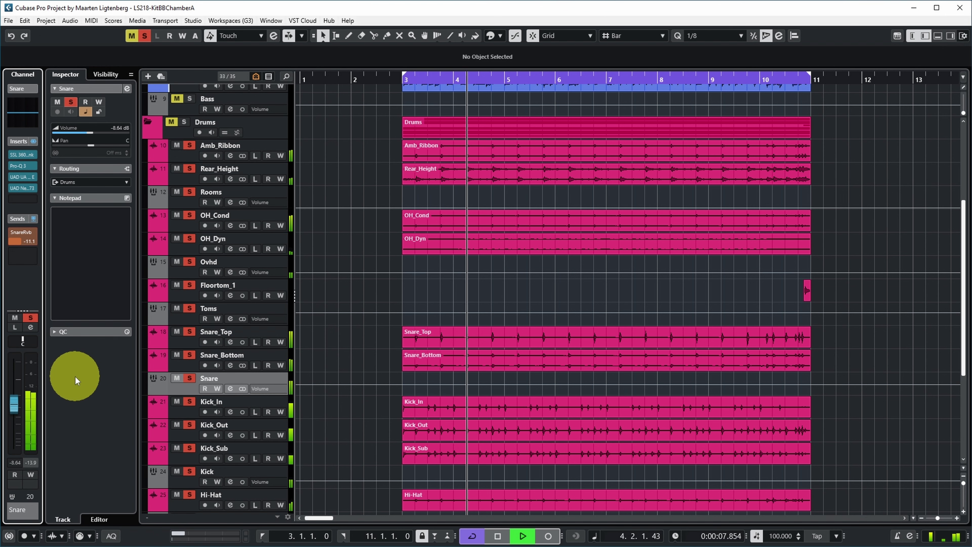
pyautogui.press('space')
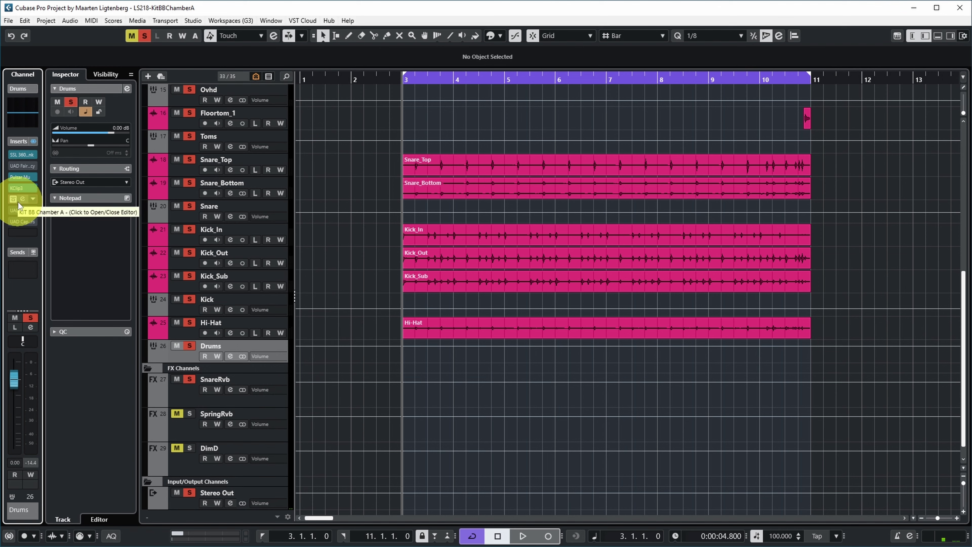
# Open the KIT BB Chamber A editor on the Drums bus and browse its preset list
pyautogui.click(23, 202)
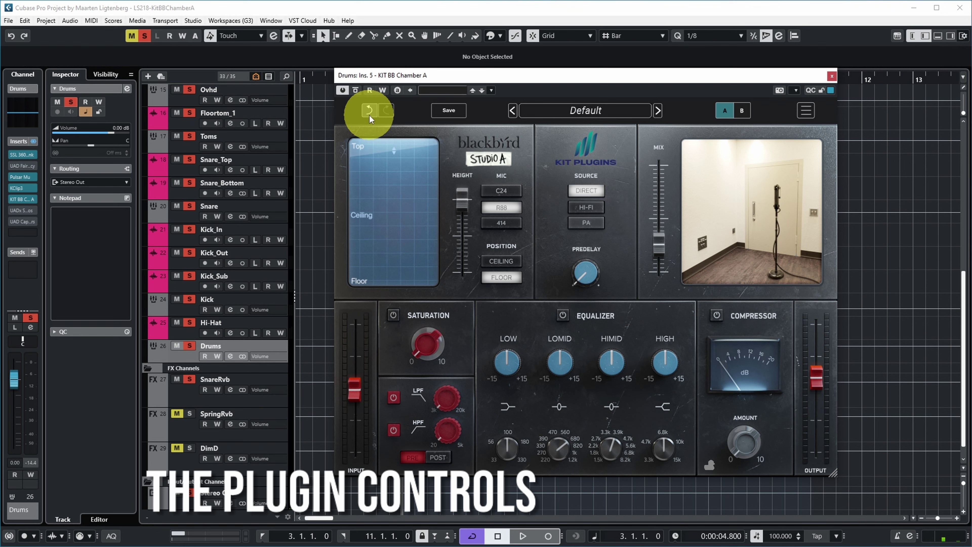
pyautogui.click(574, 110)
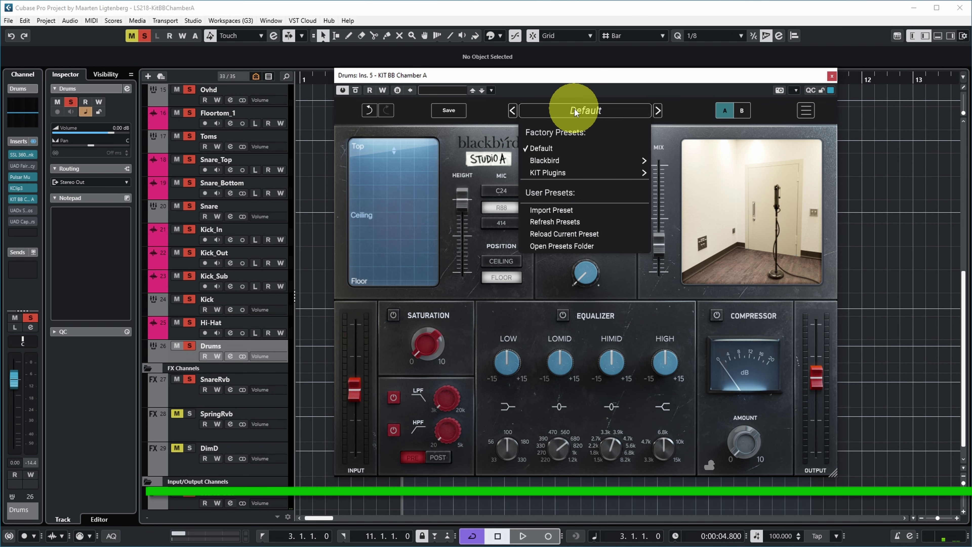
pyautogui.moveTo(566, 161)
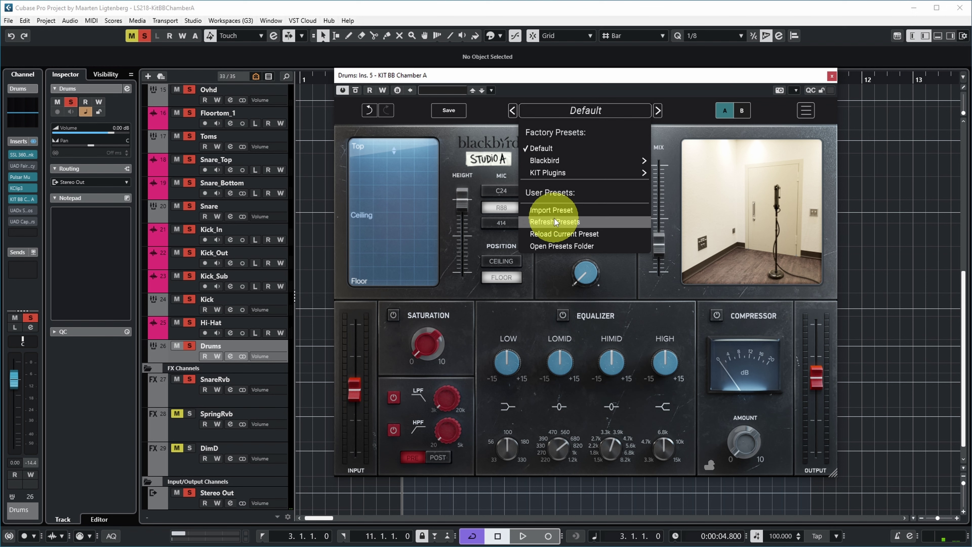
pyautogui.click(565, 242)
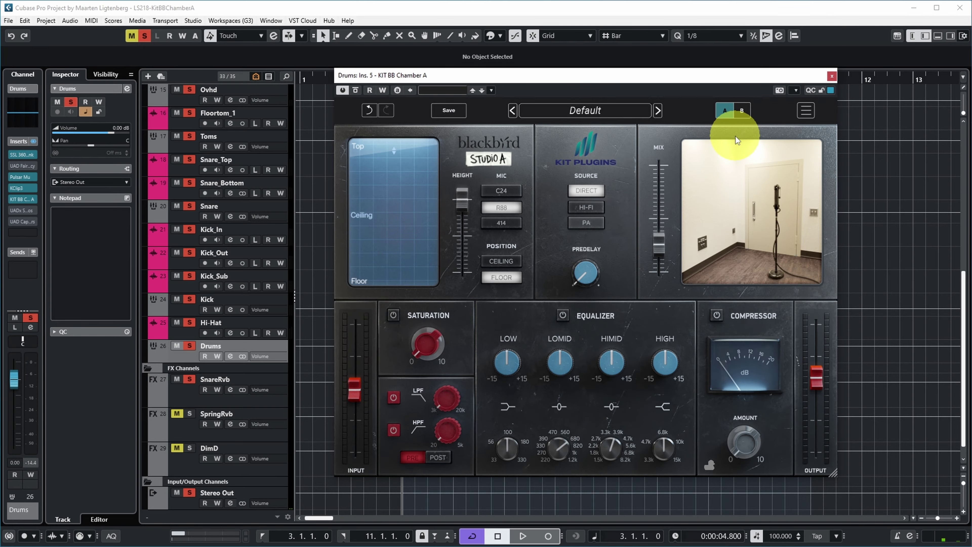
# In the plugin options, try small, medium and large window sizes, settling on medium
pyautogui.click(805, 111)
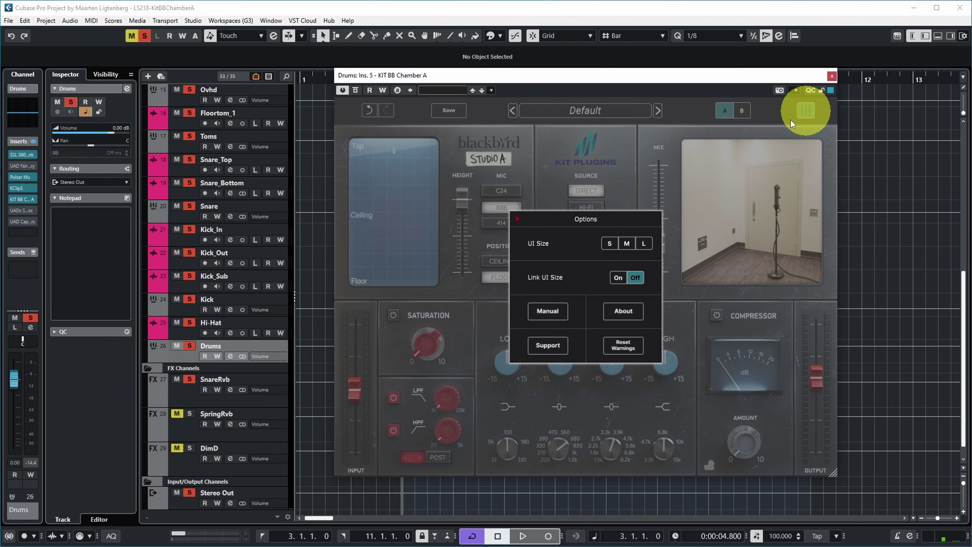
pyautogui.click(609, 272)
pyautogui.click(610, 244)
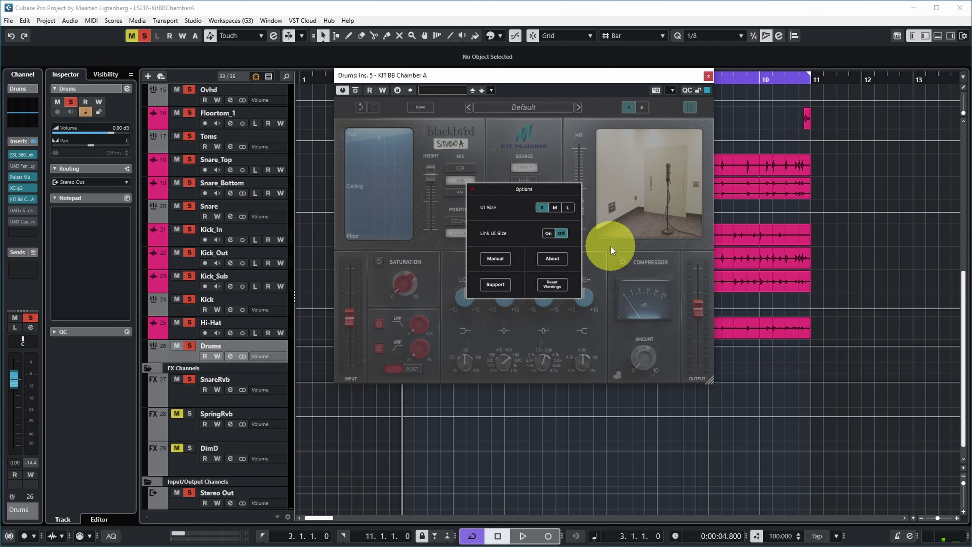
pyautogui.click(556, 213)
pyautogui.click(643, 240)
pyautogui.moveTo(714, 75); pyautogui.dragTo(653, 77)
pyautogui.click(558, 227)
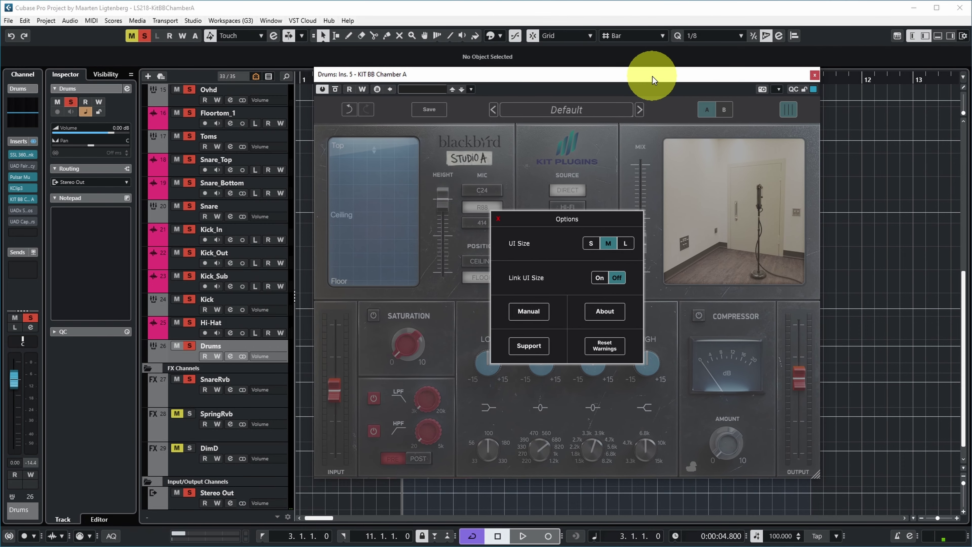
# Link then unlink window size across plugin instances and close the options panel
pyautogui.click(600, 288)
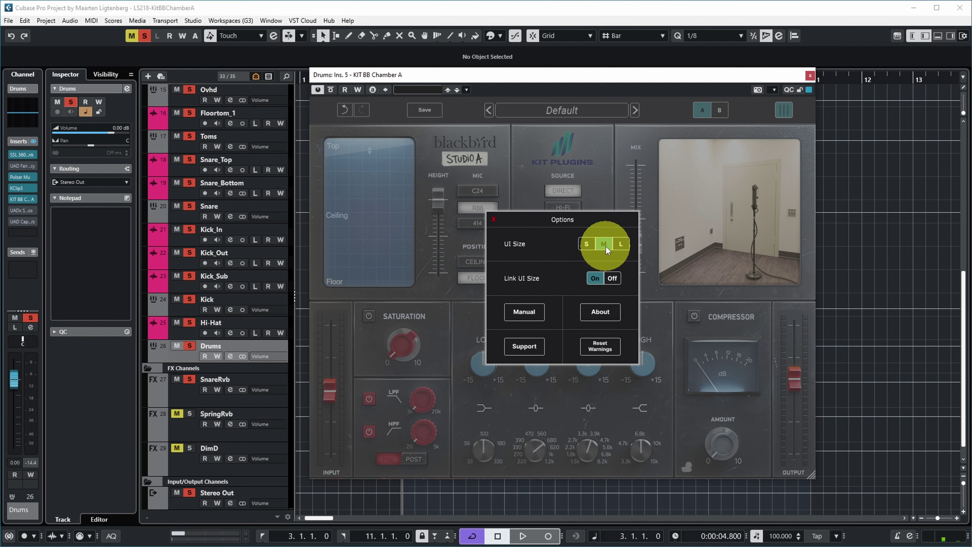
pyautogui.click(589, 278)
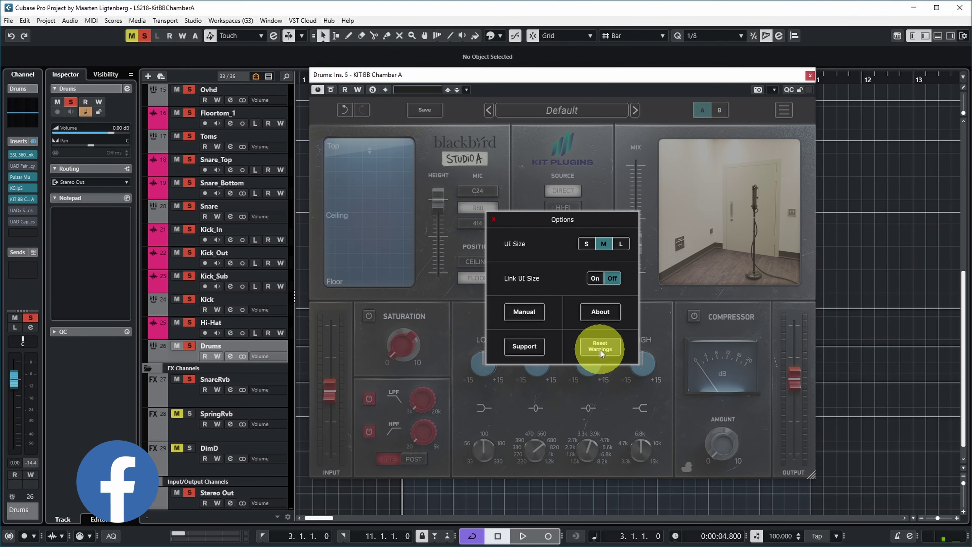
pyautogui.click(303, 174)
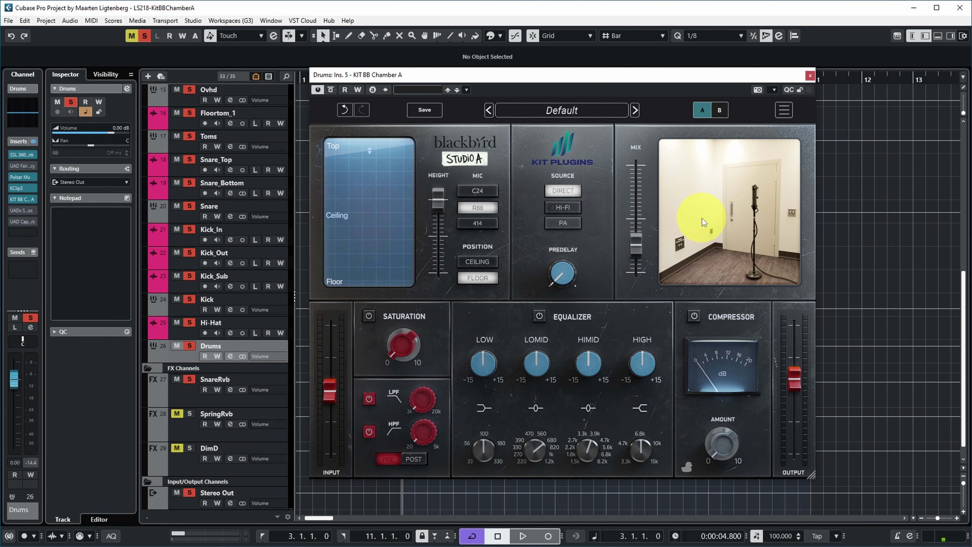
# Sweep the mic height to the bottom and back to the top, then raise the mix to 46% during playback
pyautogui.moveTo(438, 198); pyautogui.dragTo(440, 305)
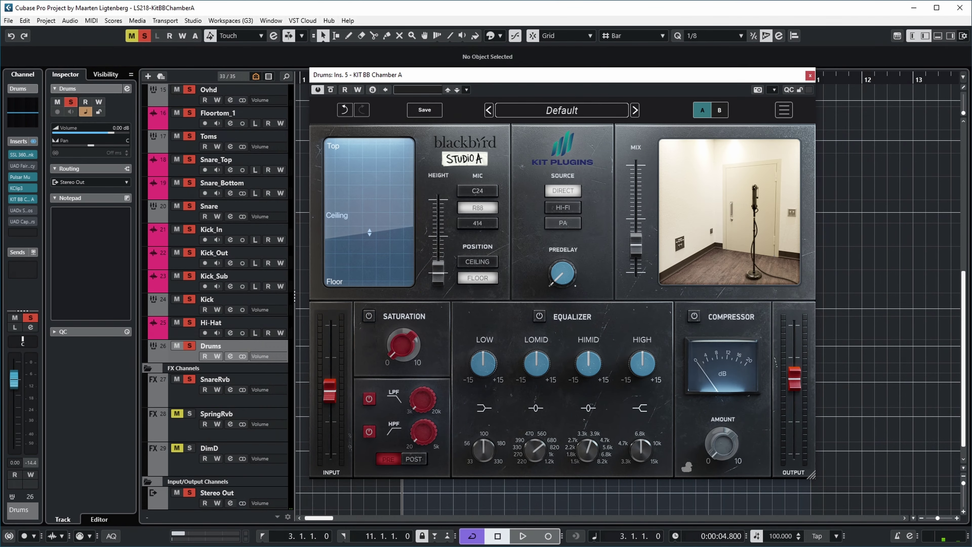
pyautogui.moveTo(438, 273); pyautogui.dragTo(445, 130)
pyautogui.press('space')
pyautogui.moveTo(641, 247)
pyautogui.moveTo(640, 248); pyautogui.dragTo(639, 220)
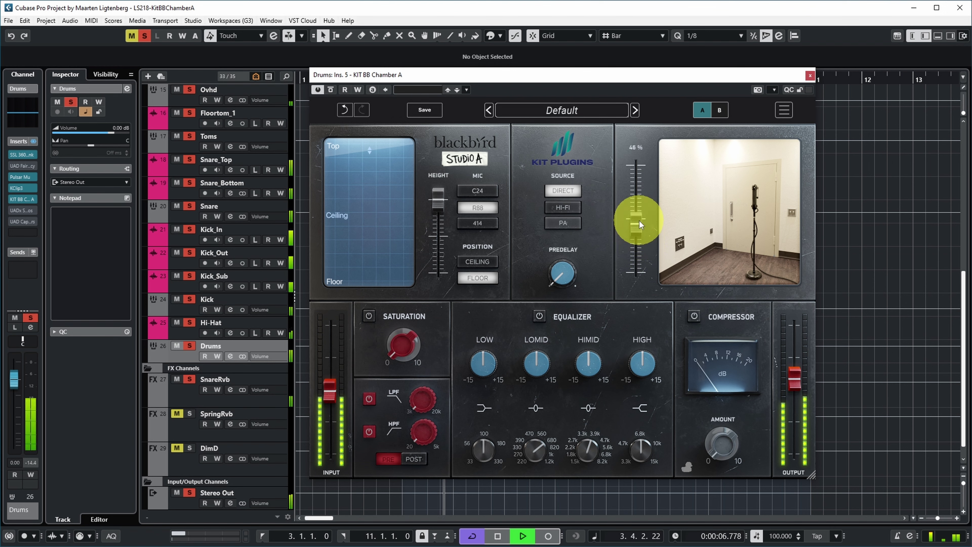
# Restart playback, lower the chamber mic height to 25%, then stop
pyautogui.press('space')
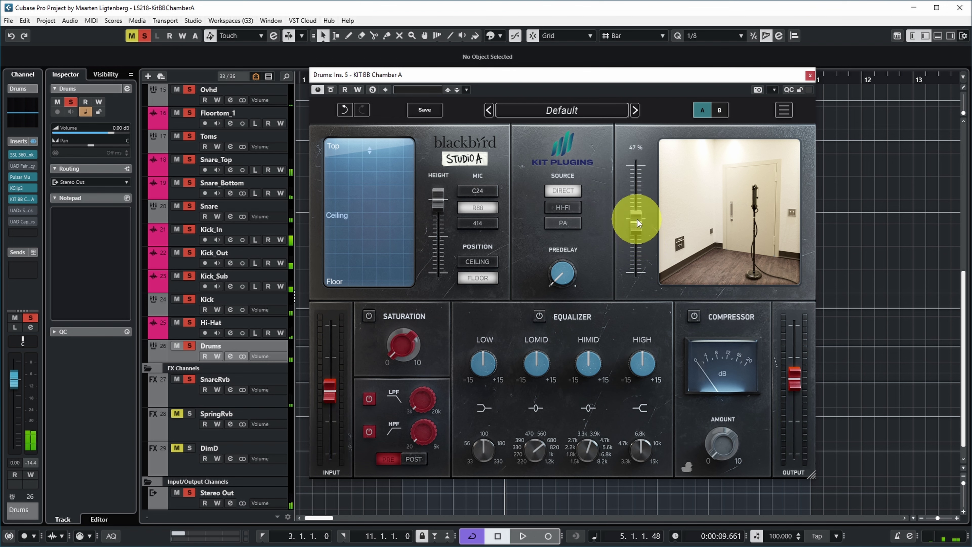
pyautogui.press('space')
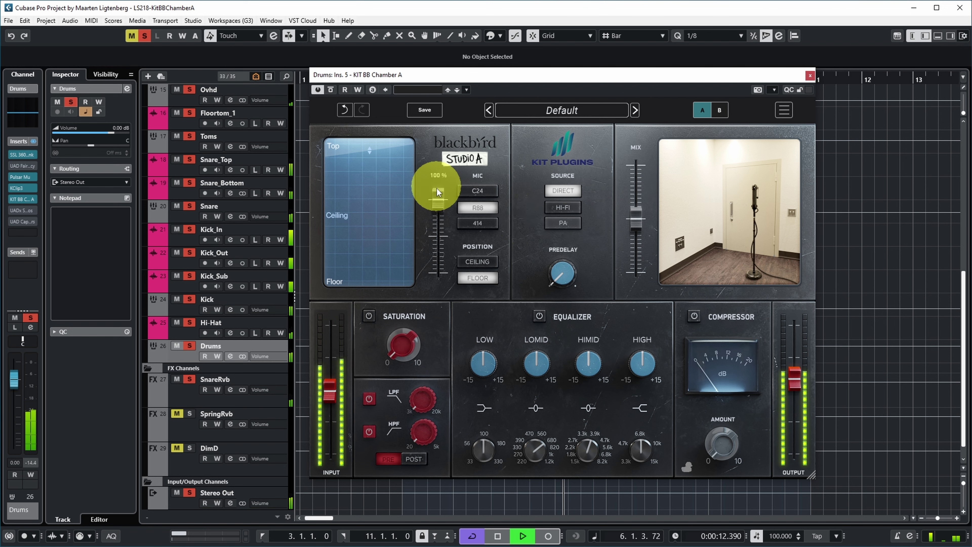
pyautogui.moveTo(434, 196)
pyautogui.mouseDown()
pyautogui.moveTo(436, 310)
pyautogui.moveTo(447, 162)
pyautogui.mouseUp()
pyautogui.press('space')
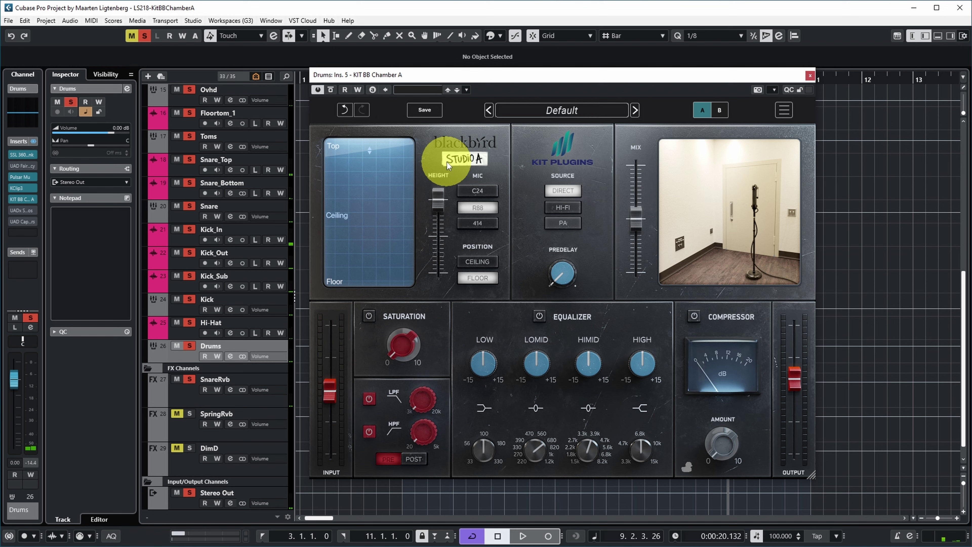
# Audition the R88 and then the 414 mic models from the project start
pyautogui.press('space')
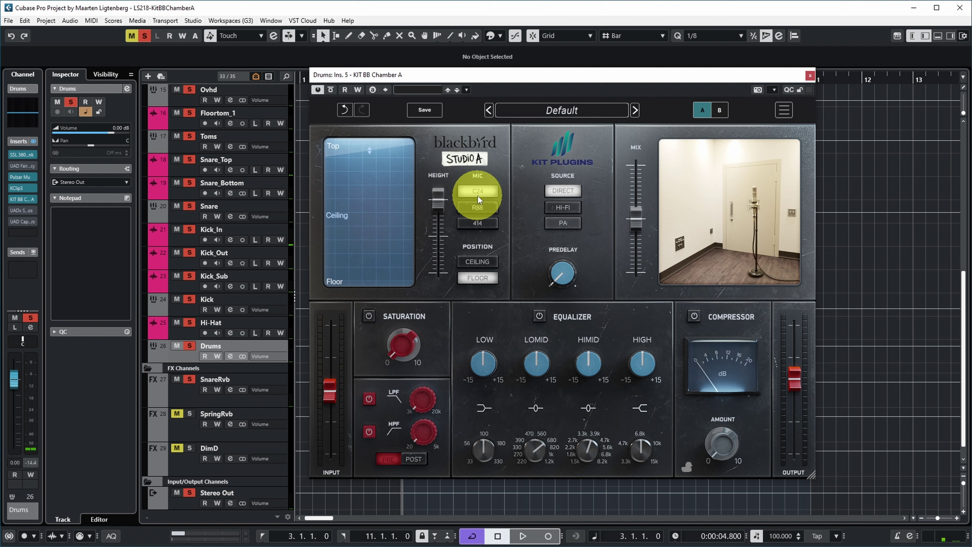
pyautogui.press('space')
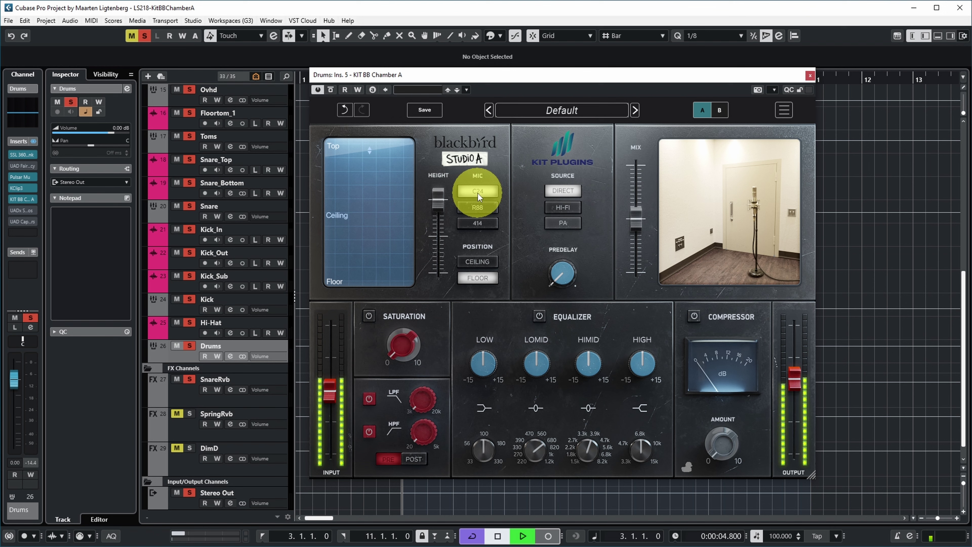
pyautogui.click(475, 208)
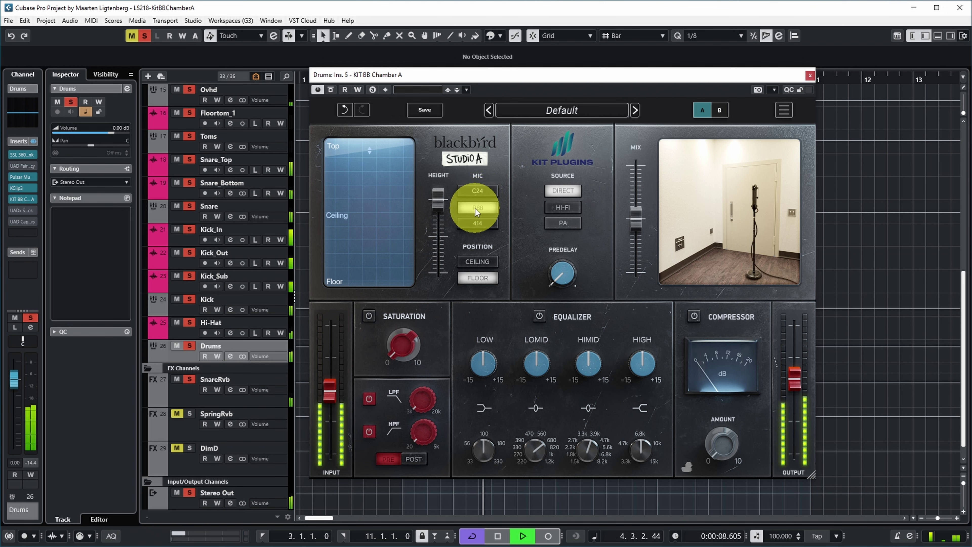
pyautogui.click(472, 223)
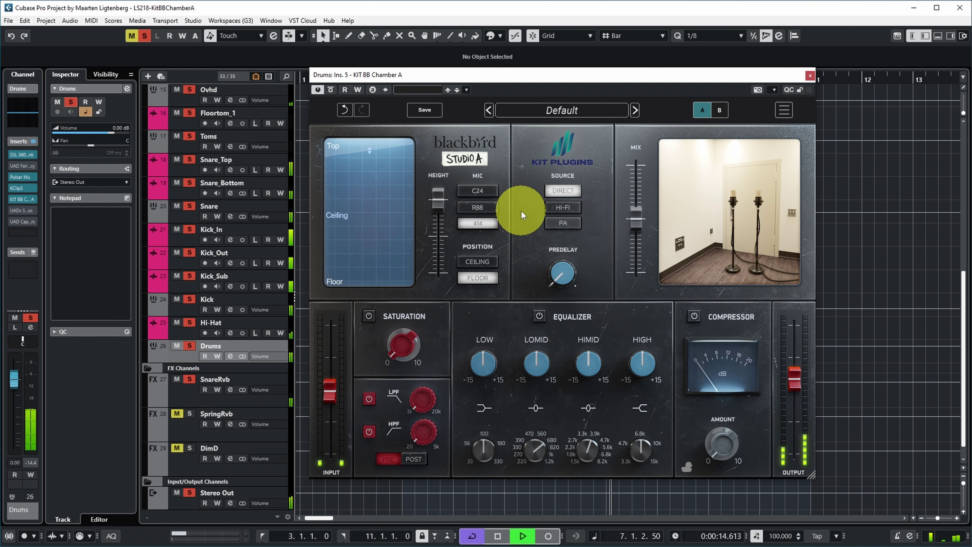
pyautogui.press('space')
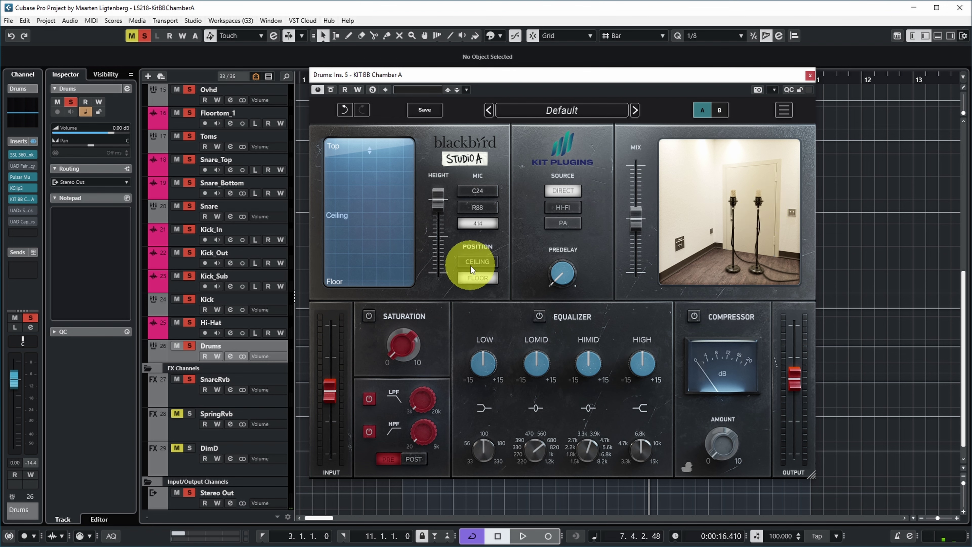
# Compare ceiling and floor mic positions, set height to 79%, and settle on FLOOR
pyautogui.click(476, 262)
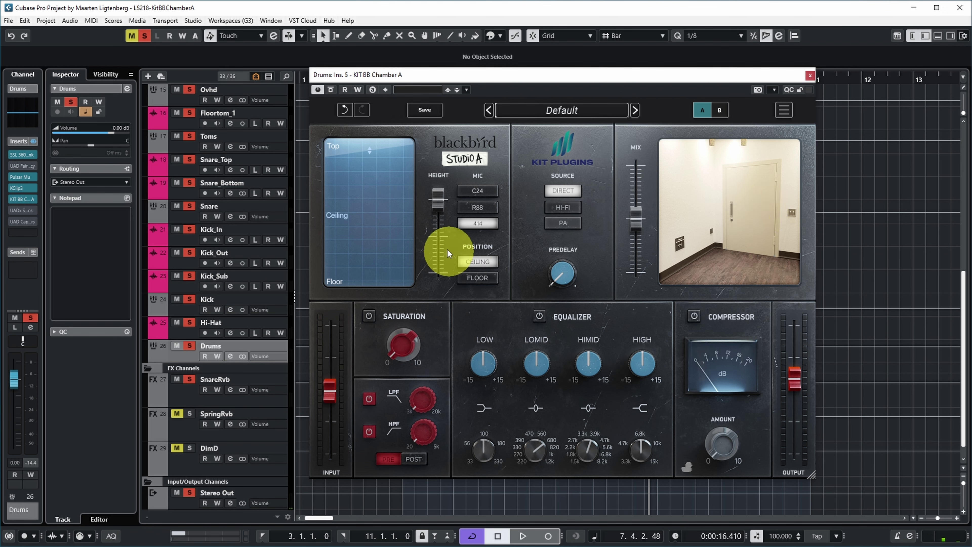
pyautogui.moveTo(438, 204)
pyautogui.mouseDown()
pyautogui.moveTo(413, 303)
pyautogui.moveTo(438, 188)
pyautogui.mouseUp()
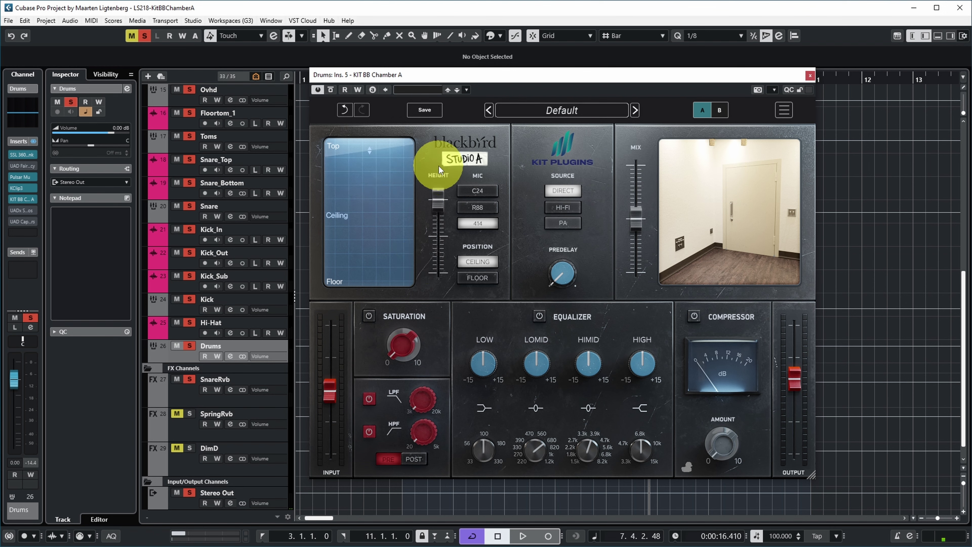
pyautogui.press('space')
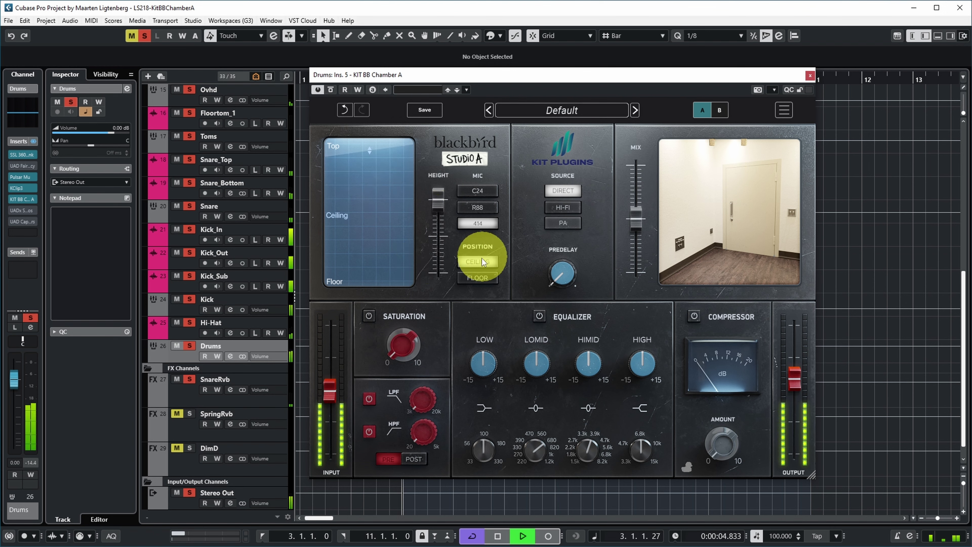
pyautogui.click(476, 278)
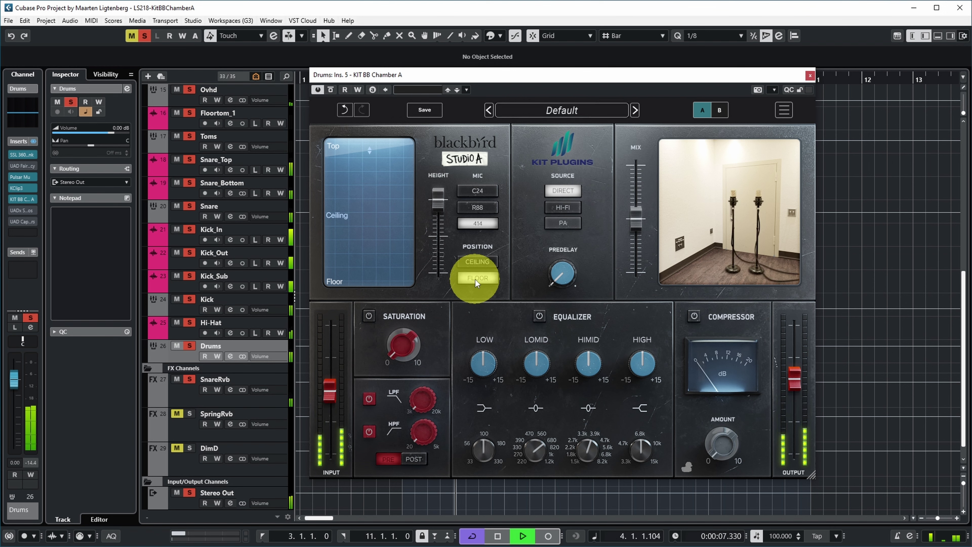
pyautogui.click(478, 261)
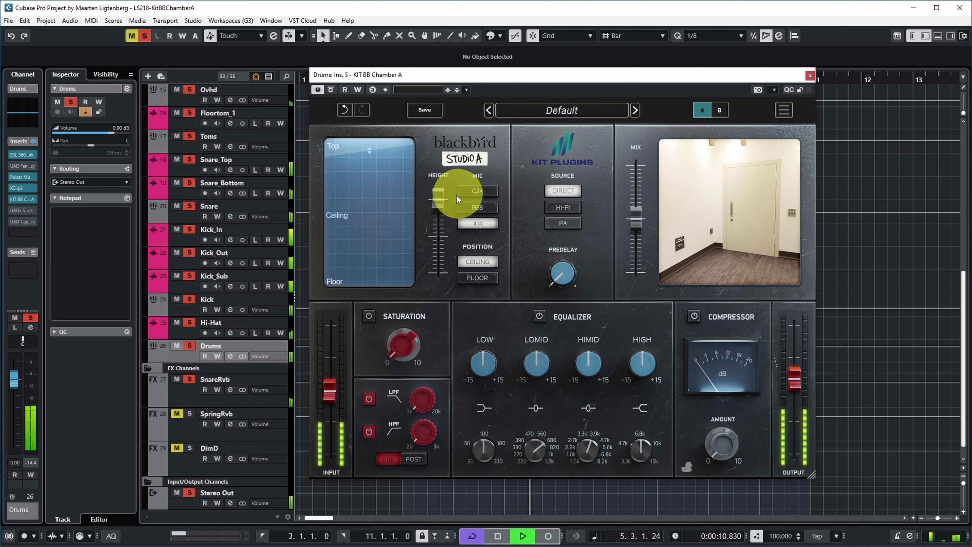
pyautogui.moveTo(438, 202)
pyautogui.mouseDown()
pyautogui.moveTo(423, 308)
pyautogui.moveTo(444, 299)
pyautogui.moveTo(444, 160)
pyautogui.mouseUp()
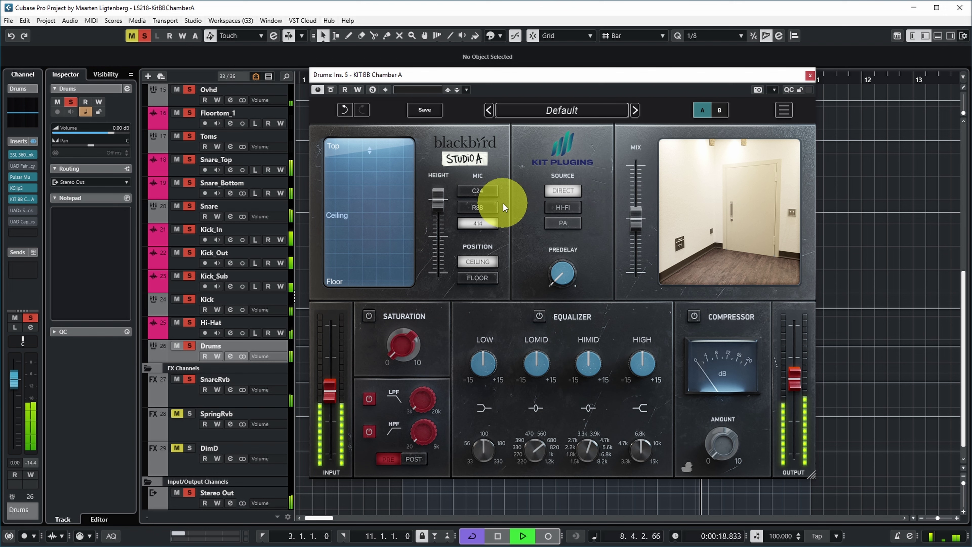
pyautogui.click(477, 279)
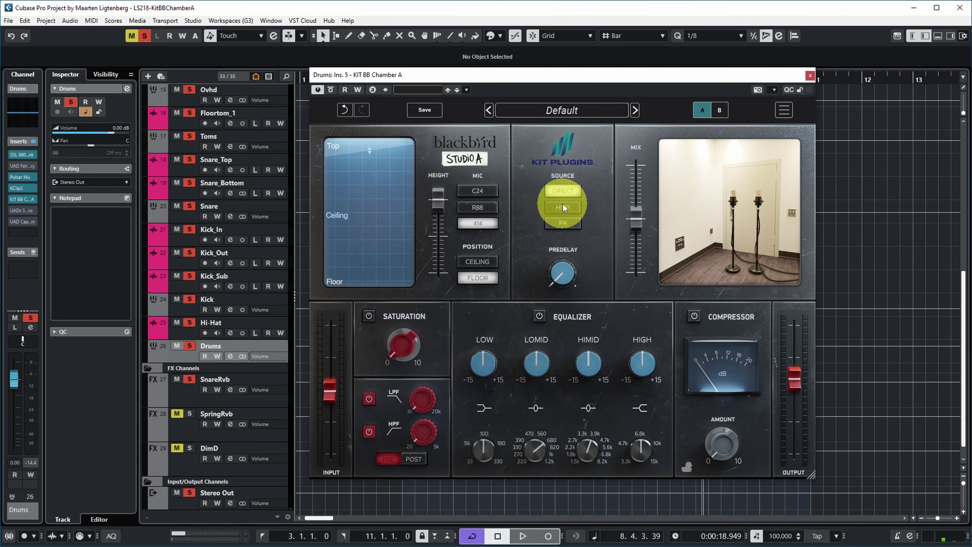
# Compare HI-FI, PA and DIRECT sources, settle on PA, and raise predelay to 11.3 ms
pyautogui.click(562, 206)
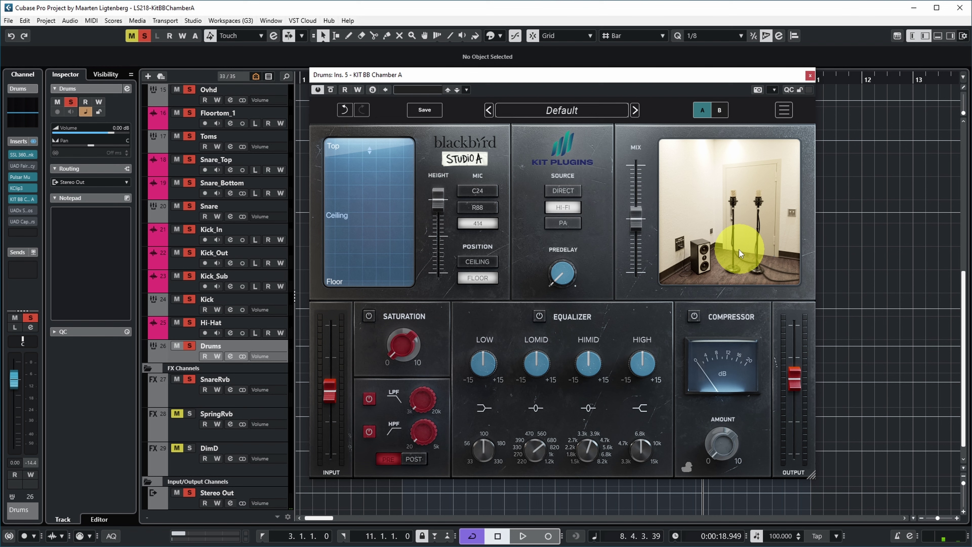
pyautogui.click(559, 224)
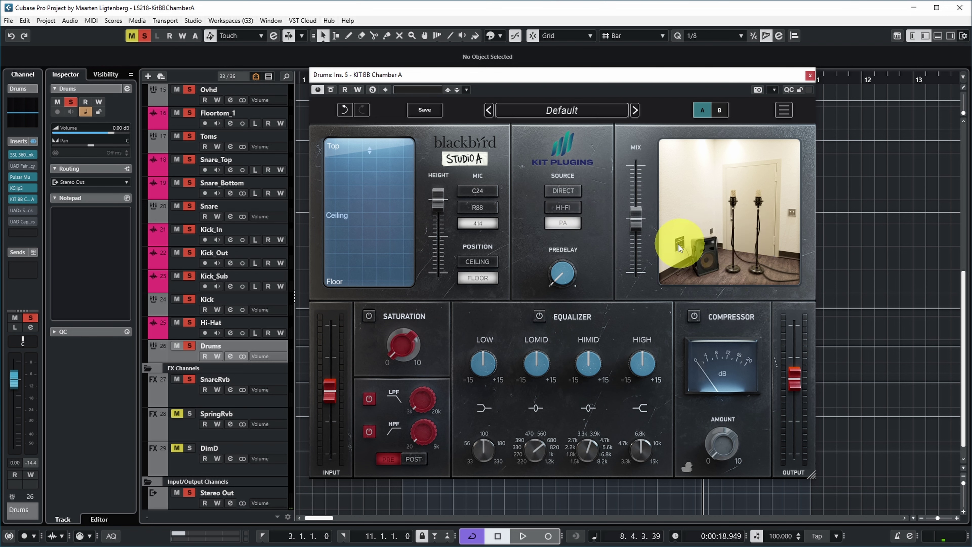
pyautogui.click(568, 192)
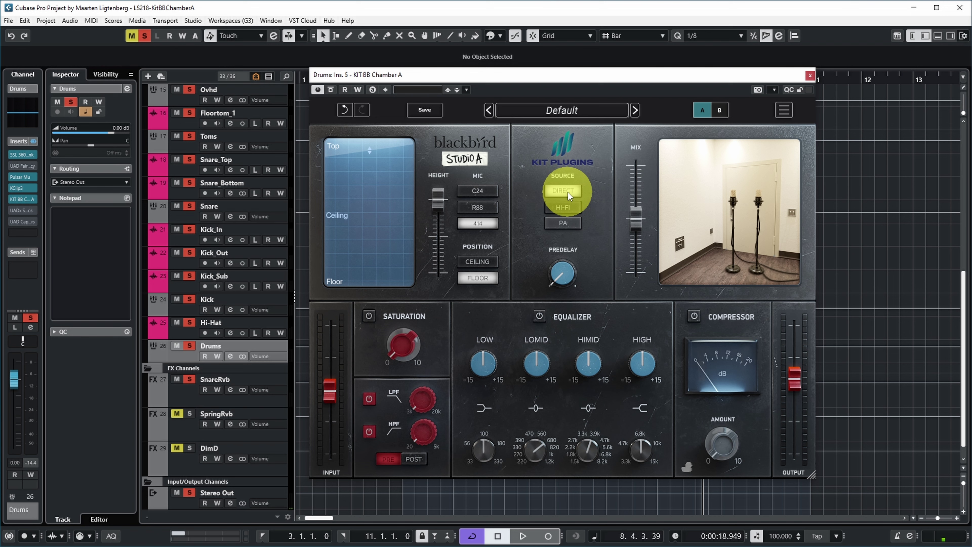
pyautogui.press('space')
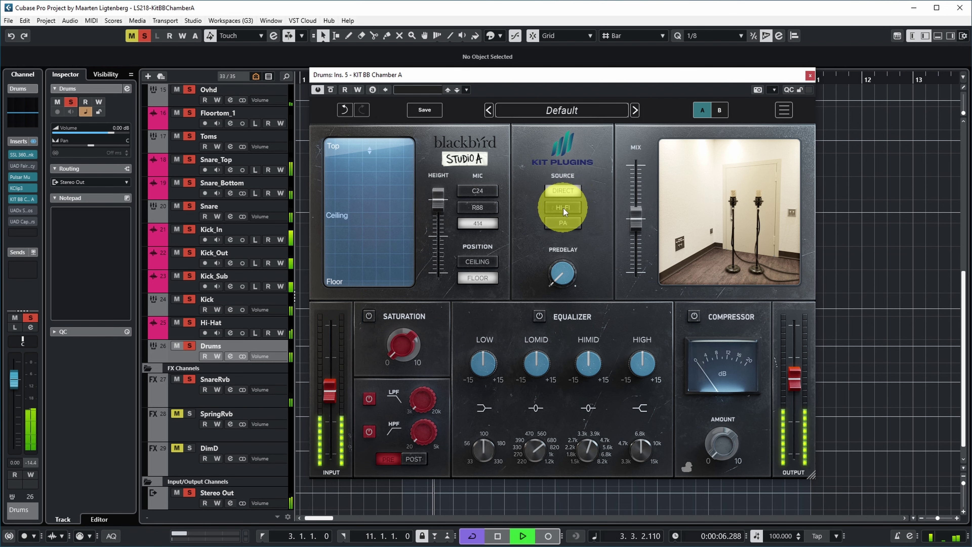
pyautogui.click(560, 208)
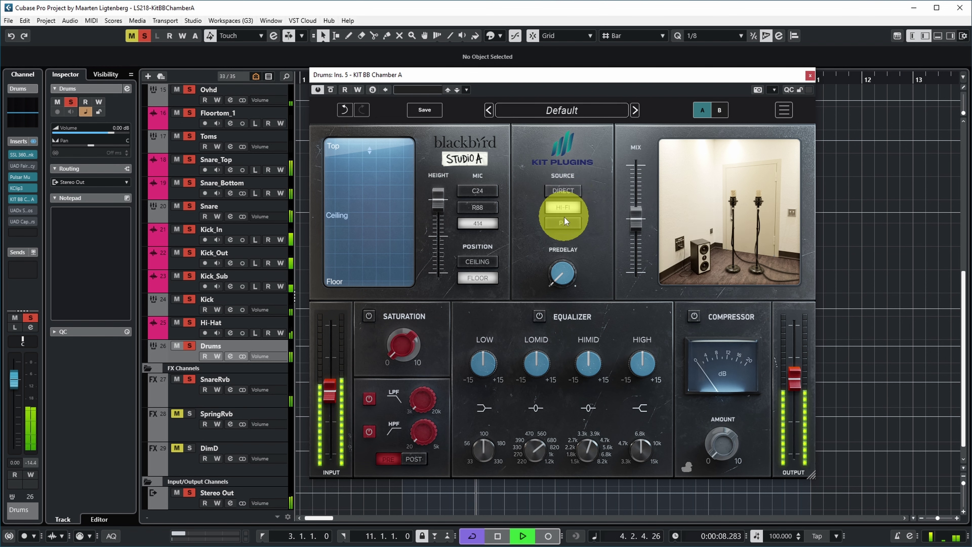
pyautogui.click(561, 225)
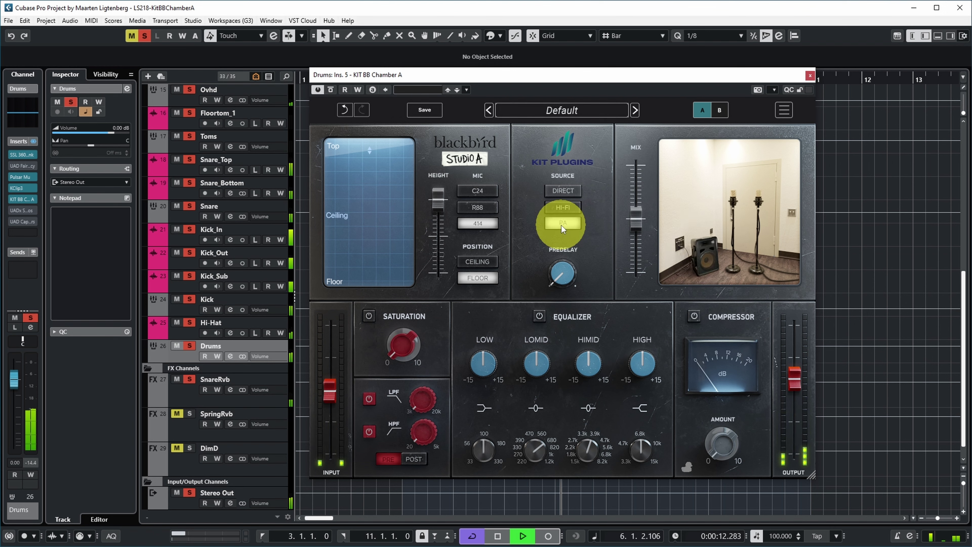
pyautogui.press('space')
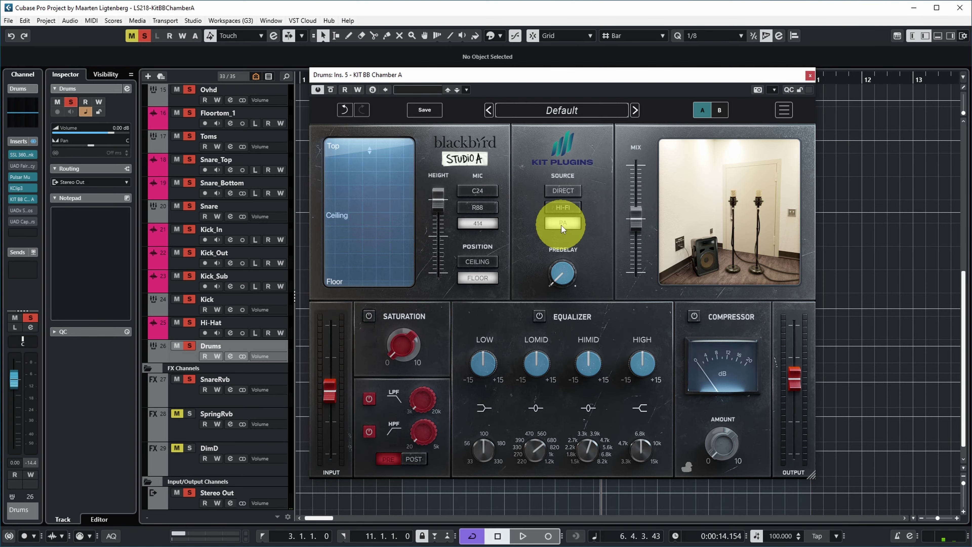
pyautogui.moveTo(565, 278)
pyautogui.mouseDown()
pyautogui.moveTo(568, 203)
pyautogui.moveTo(562, 280)
pyautogui.mouseUp()
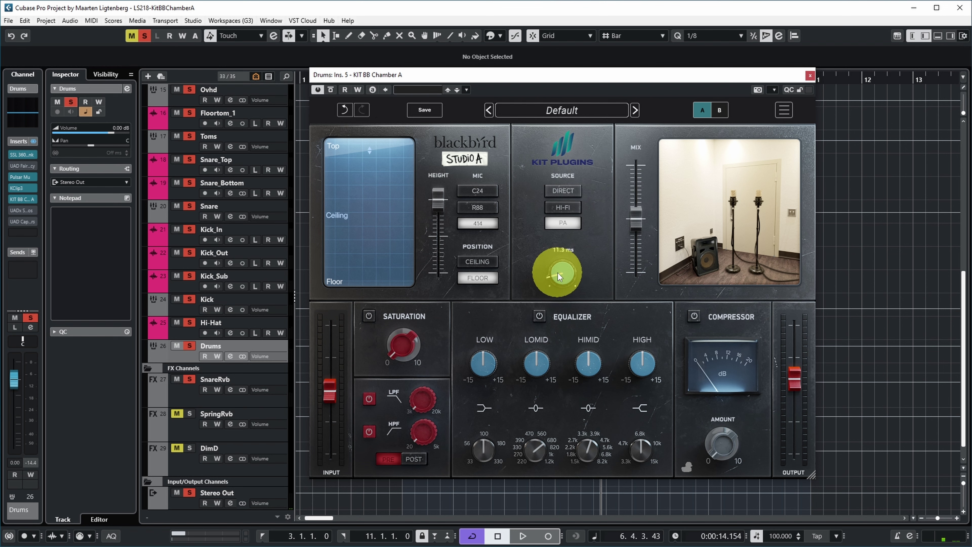
# Enter a predelay of exactly 20.0 ms, then pull the mix to 0% to audition
pyautogui.moveTo(559, 276)
pyautogui.mouseDown()
pyautogui.moveTo(566, 210)
pyautogui.moveTo(553, 244)
pyautogui.moveTo(569, 257)
pyautogui.moveTo(561, 275)
pyautogui.mouseUp()
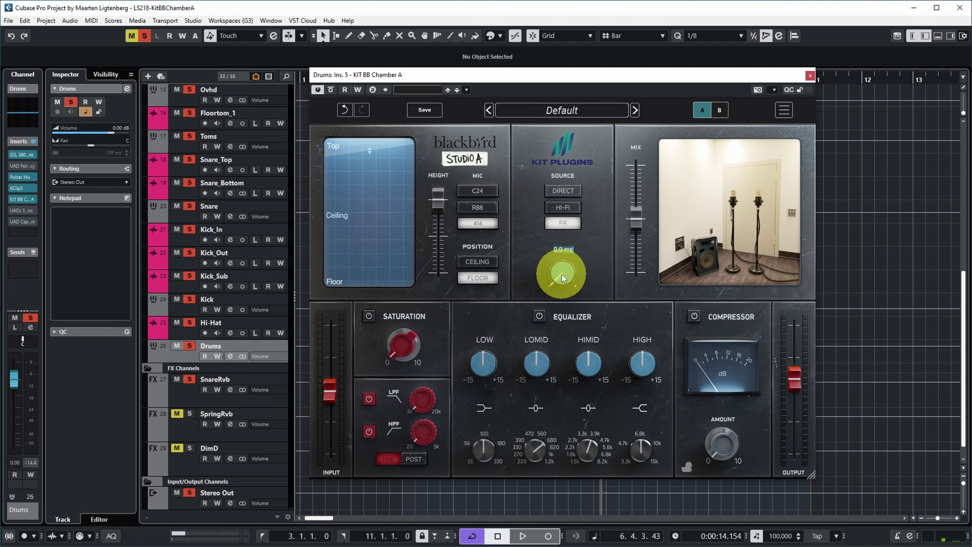
pyautogui.write('20')
pyautogui.press('Return')
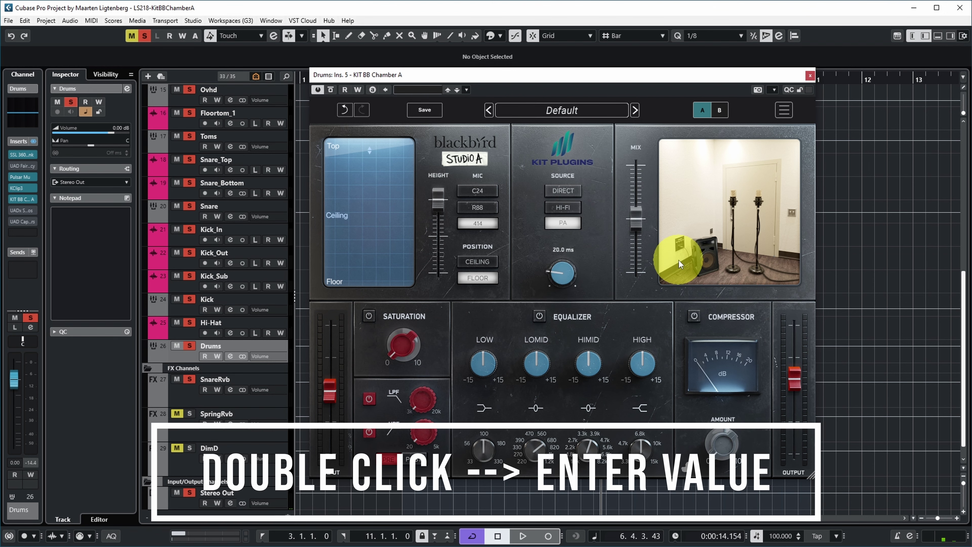
pyautogui.moveTo(636, 224)
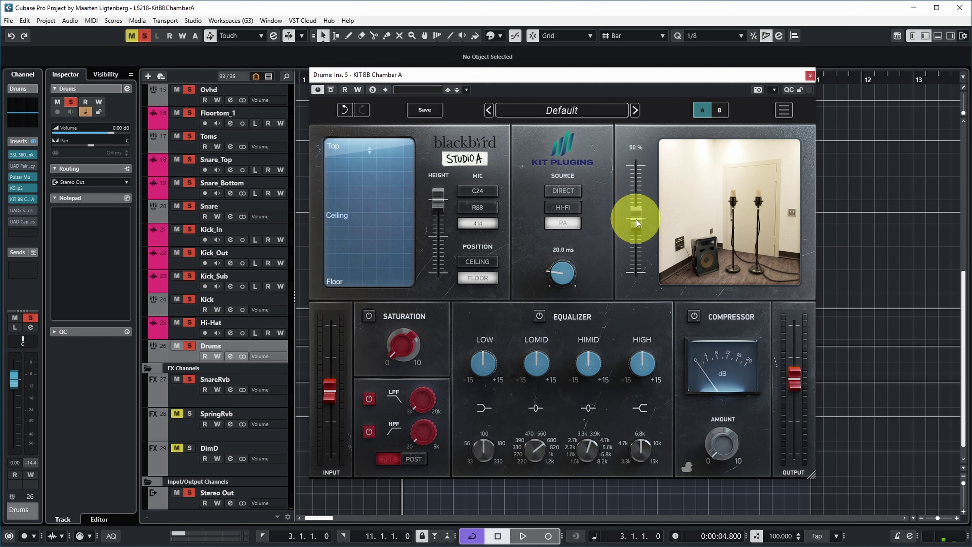
pyautogui.moveTo(636, 223); pyautogui.dragTo(662, 122)
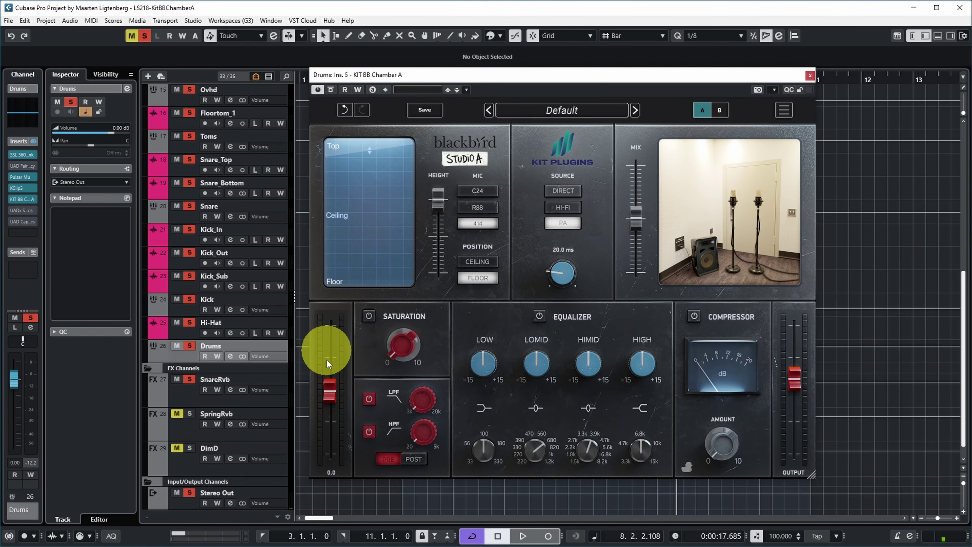
pyautogui.moveTo(798, 468)
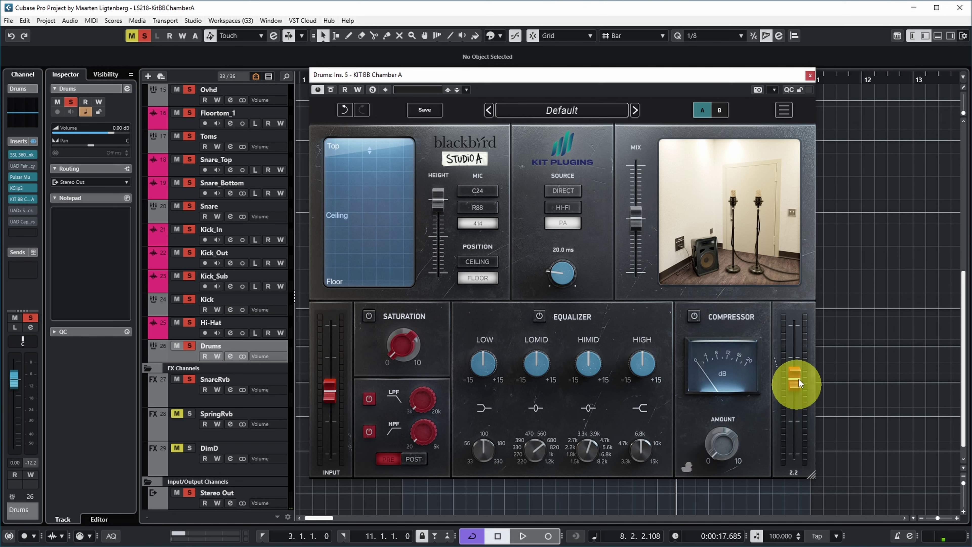
# Enable the Saturation stage and raise its amount to about 8.1 while the drums play
pyautogui.click(369, 316)
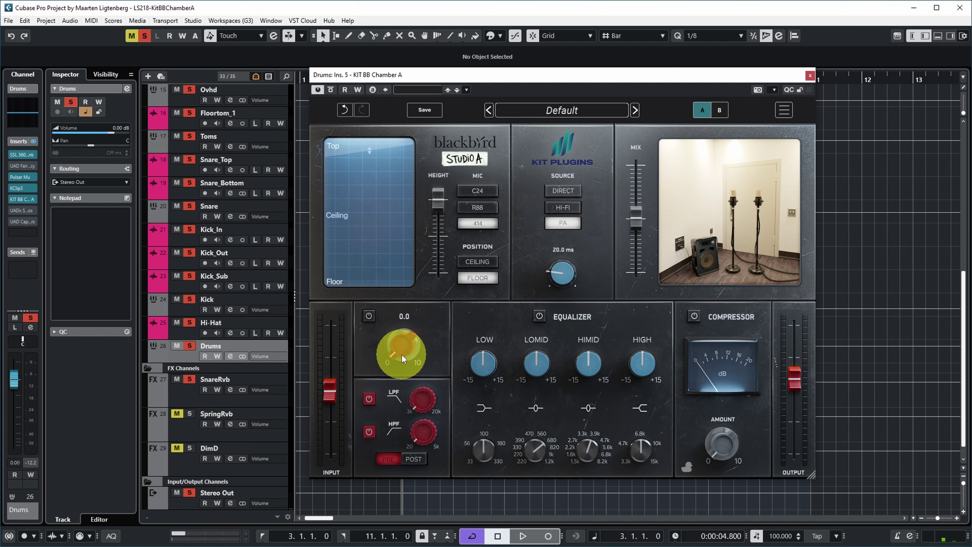
pyautogui.press('space')
pyautogui.click(373, 317)
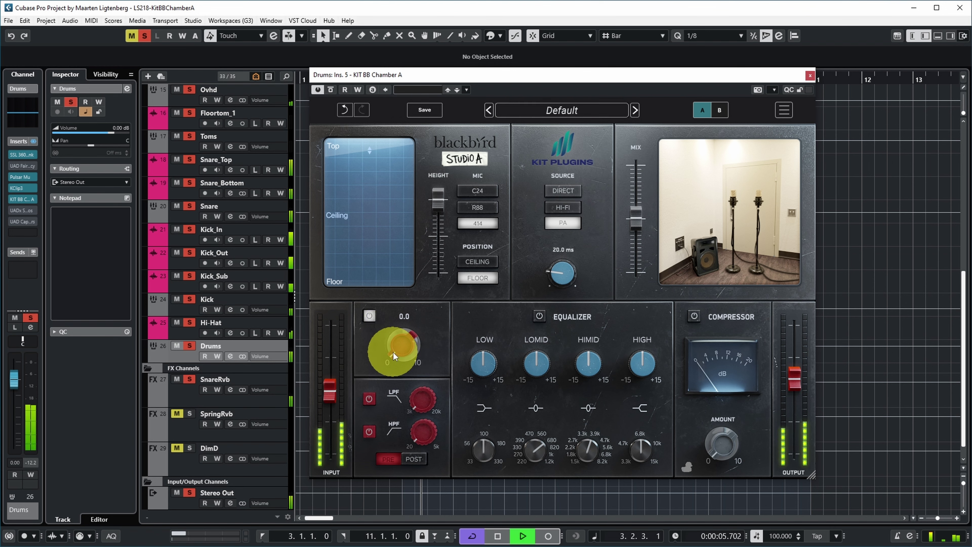
pyautogui.moveTo(394, 353); pyautogui.dragTo(401, 386)
pyautogui.press('space')
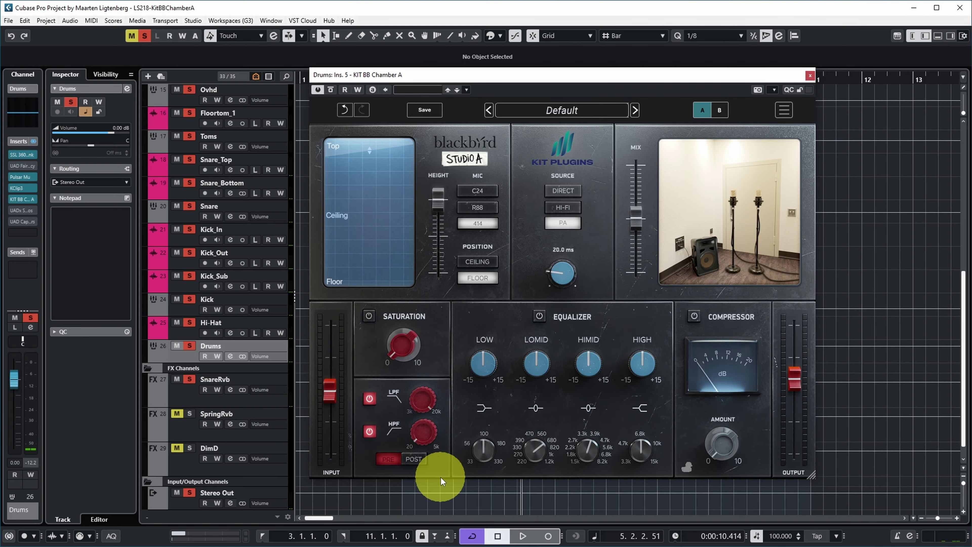
# Lower the low-pass cutoff to about 12.8 kHz, try POST filter placement, and return to PRE
pyautogui.press('space')
pyautogui.moveTo(419, 406)
pyautogui.moveTo(419, 405)
pyautogui.mouseDown()
pyautogui.moveTo(419, 434)
pyautogui.moveTo(419, 425)
pyautogui.mouseUp()
pyautogui.moveTo(417, 423)
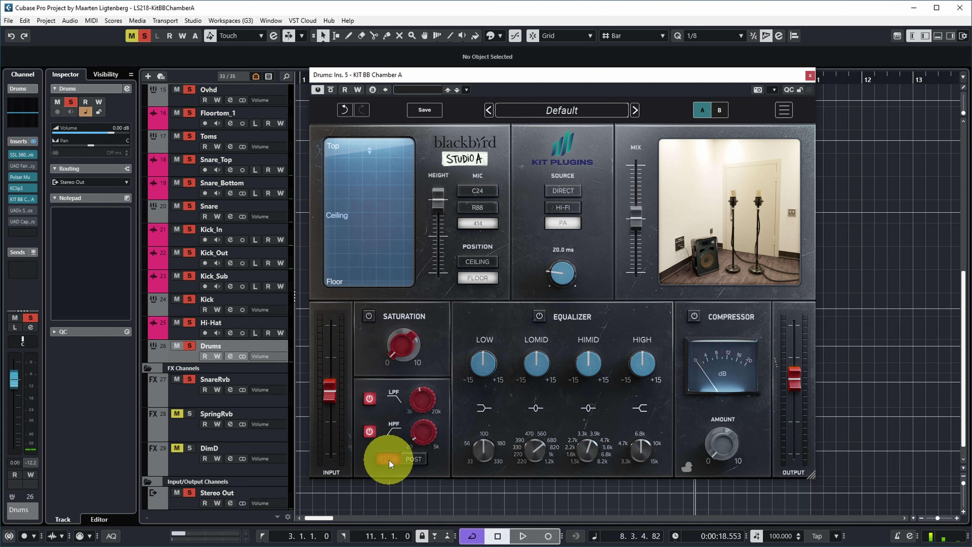
pyautogui.click(415, 457)
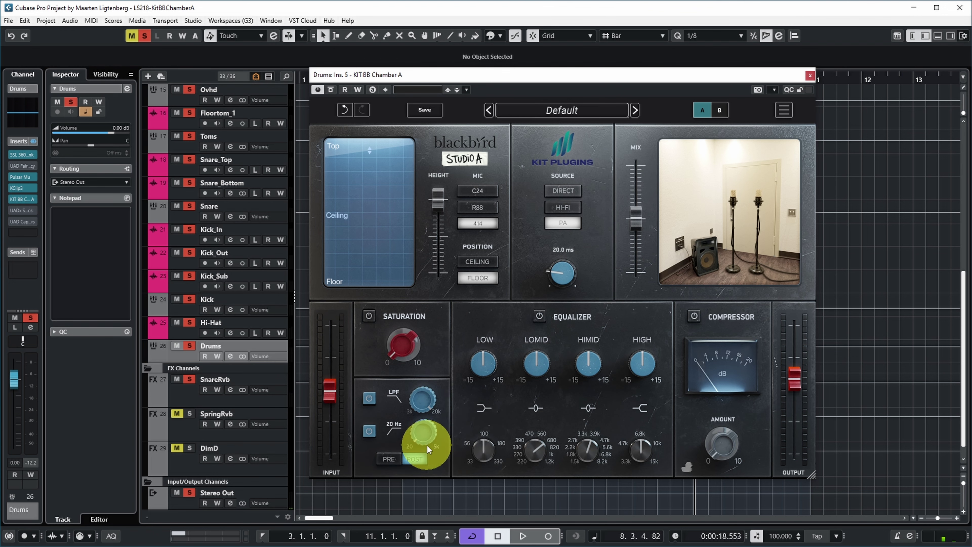
pyautogui.moveTo(428, 397)
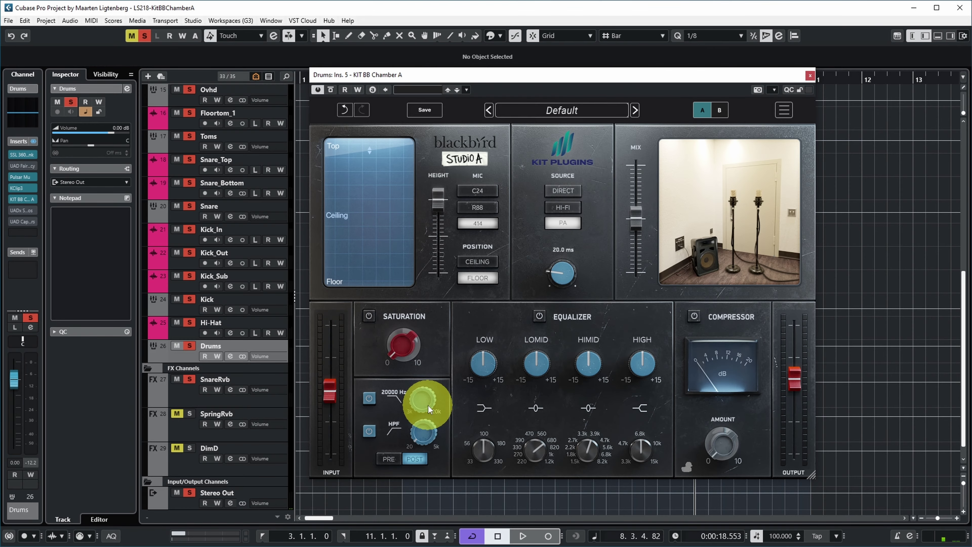
pyautogui.click(388, 459)
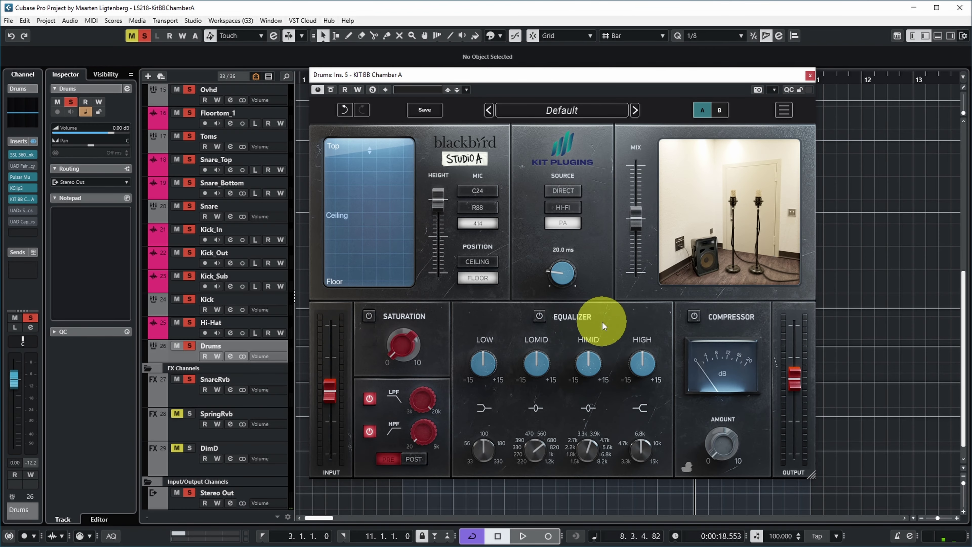
# Play the loop, enable the reverb's equalizer, and cut the LOMID band to -4.4 dB
pyautogui.press('space')
pyautogui.click(539, 315)
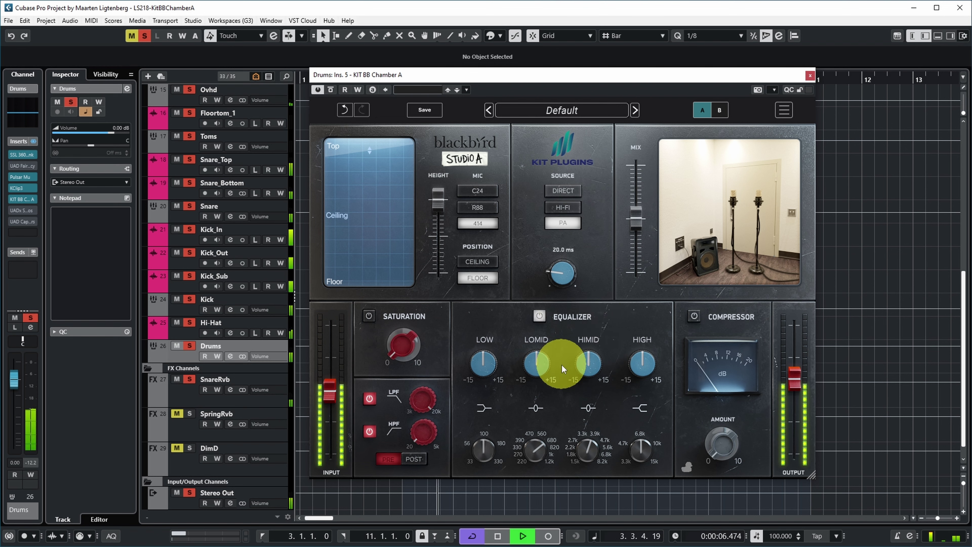
pyautogui.moveTo(544, 364)
pyautogui.moveTo(541, 363); pyautogui.dragTo(540, 368)
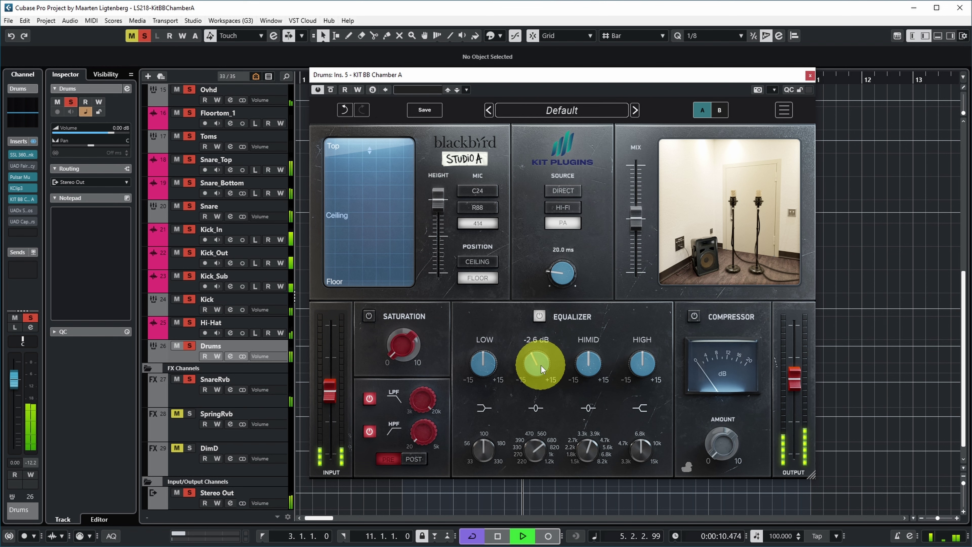
# Restart the loop at bar 3 to audition the compressor, then reset its AMOUNT to 0
pyautogui.press('space')
pyautogui.press('KP_0')
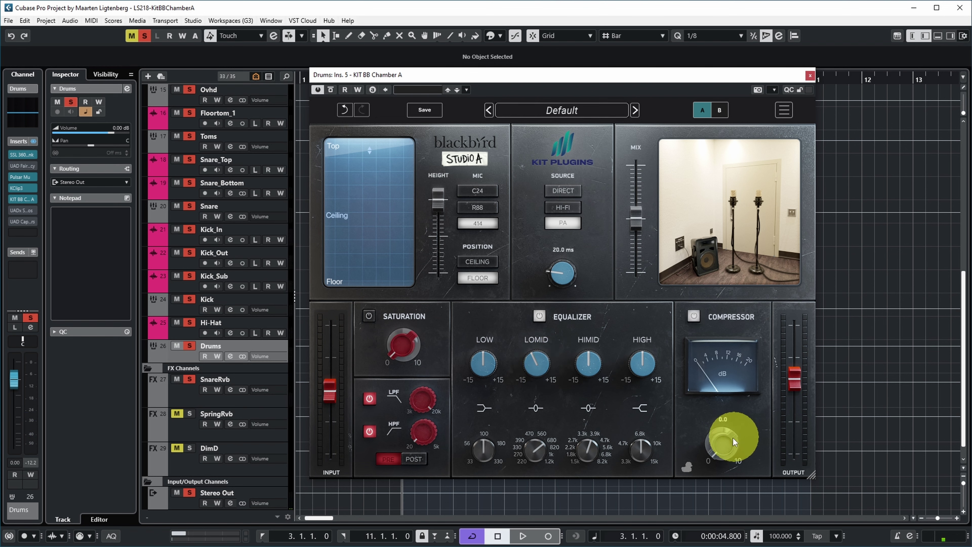
pyautogui.press('space')
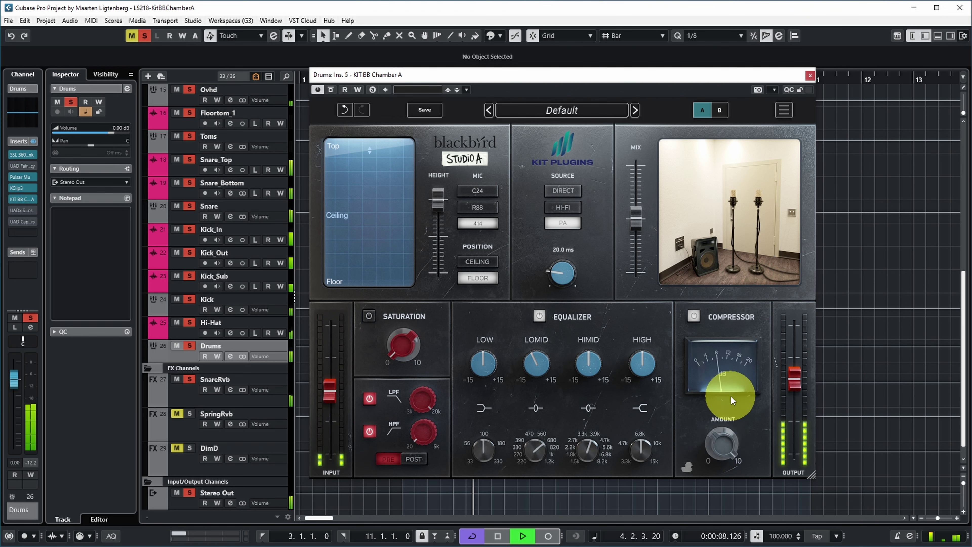
pyautogui.moveTo(723, 438)
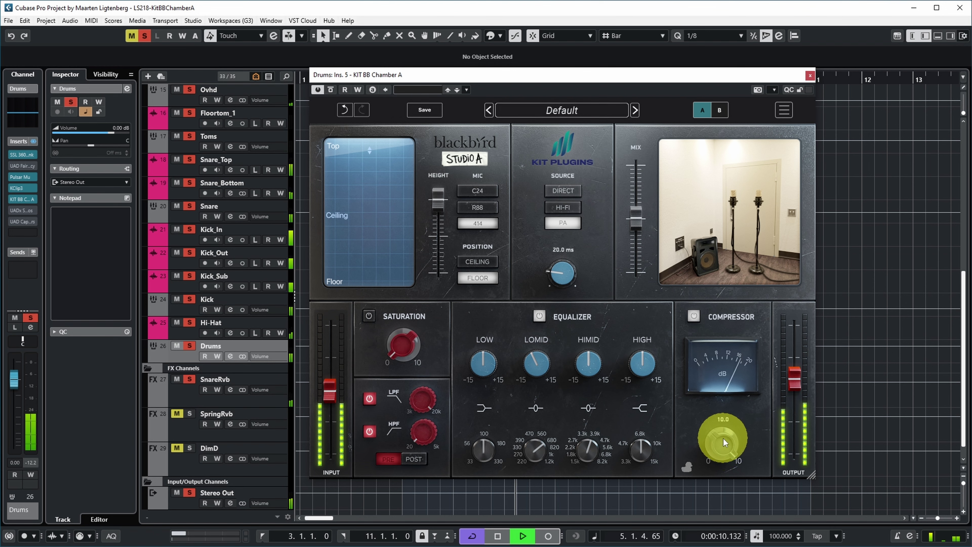
pyautogui.press('space')
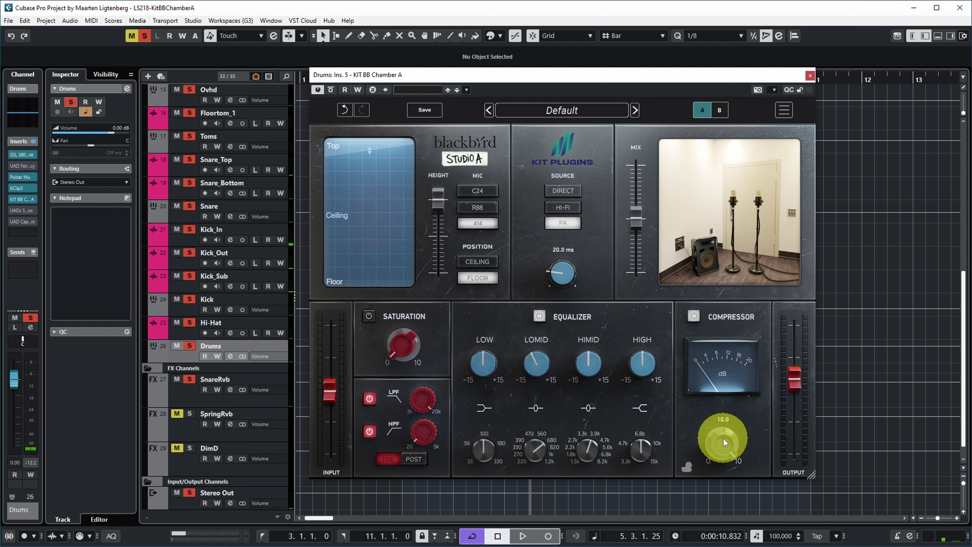
pyautogui.doubleClick(723, 438)
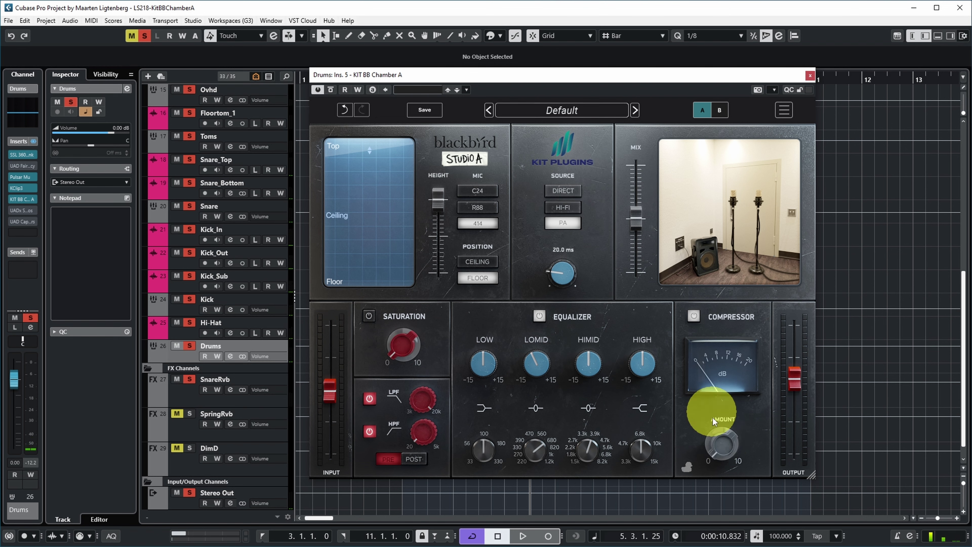
# Put the reverb's compressor in Ducker mode at amount 10 and audition it on the drums
pyautogui.click(687, 466)
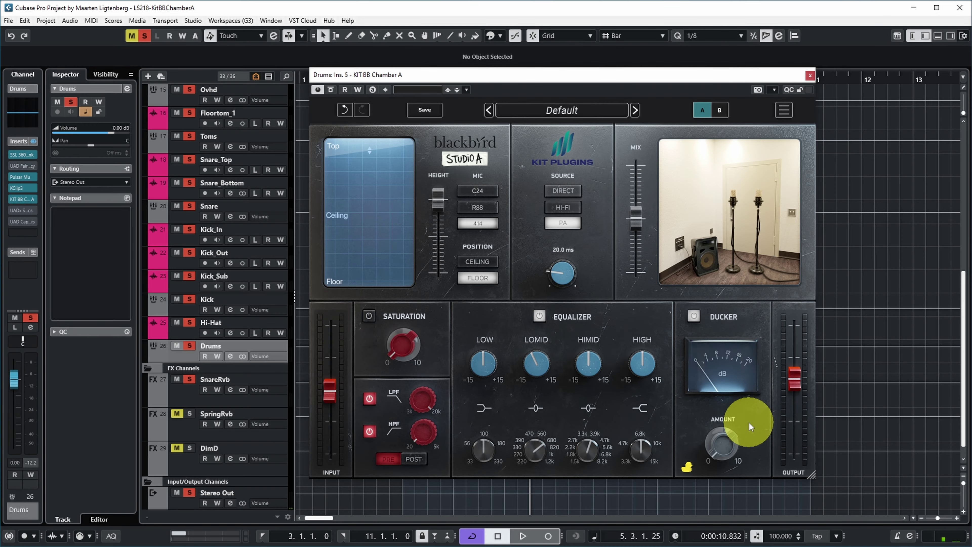
pyautogui.moveTo(742, 456)
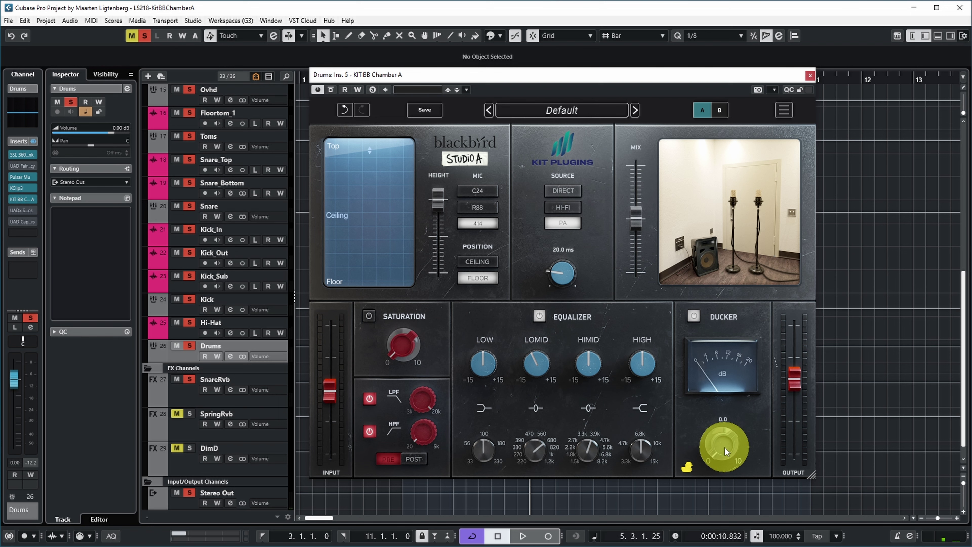
pyautogui.press('space')
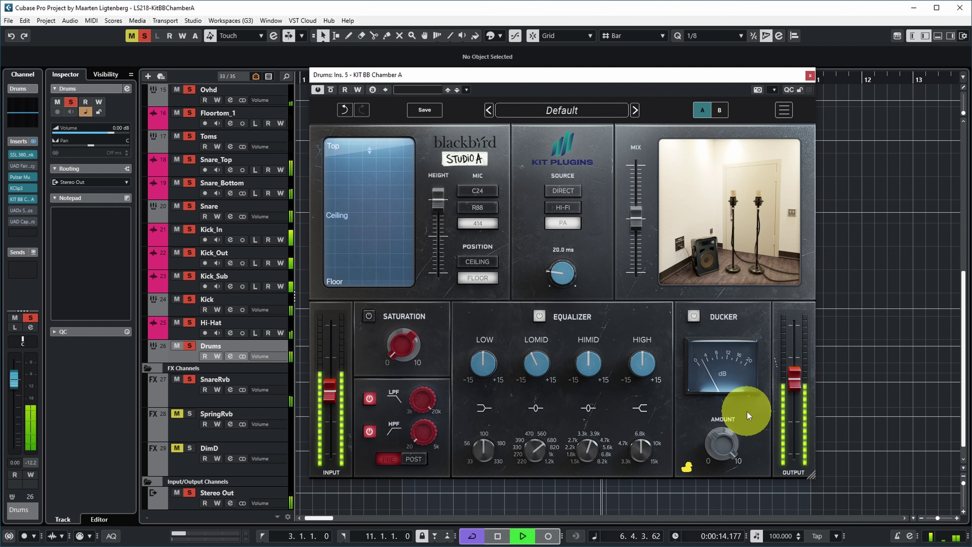
pyautogui.moveTo(722, 439)
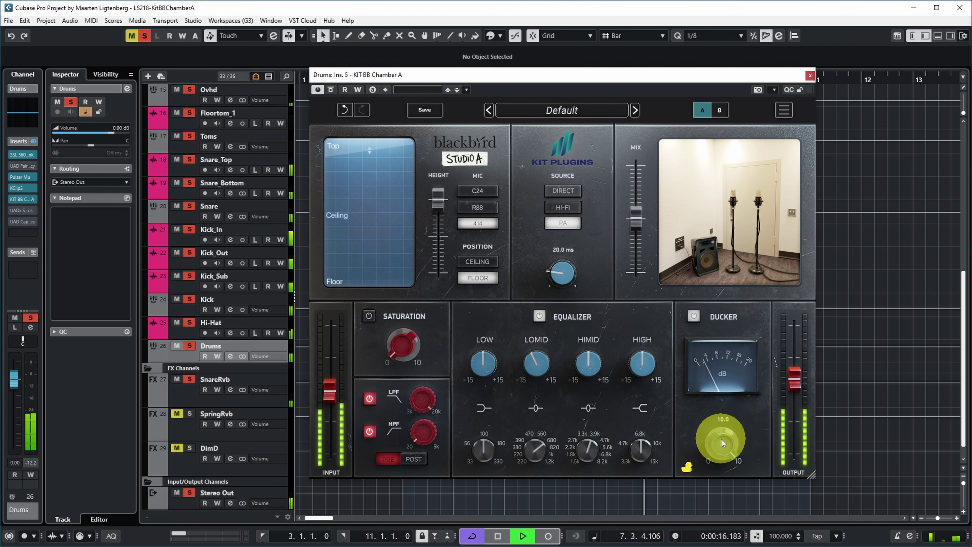
pyautogui.press('space')
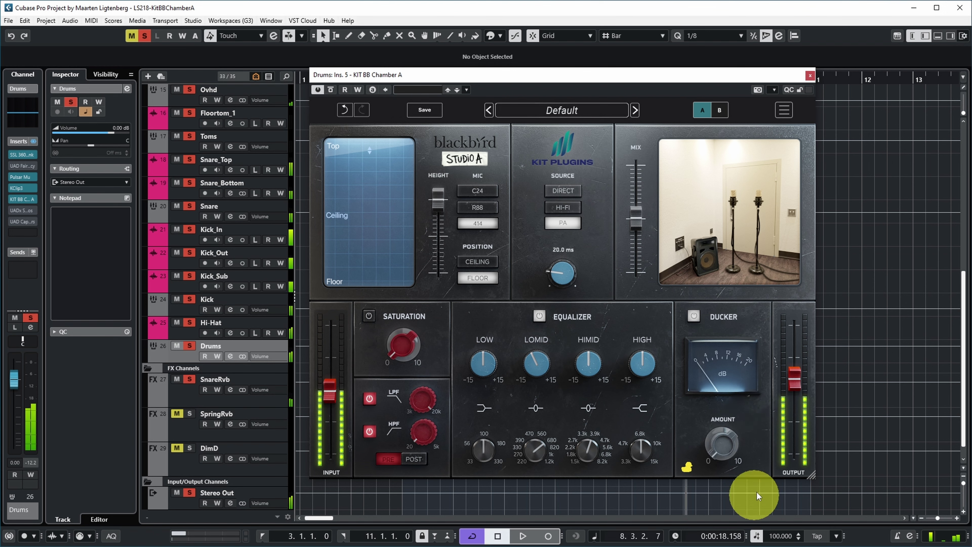